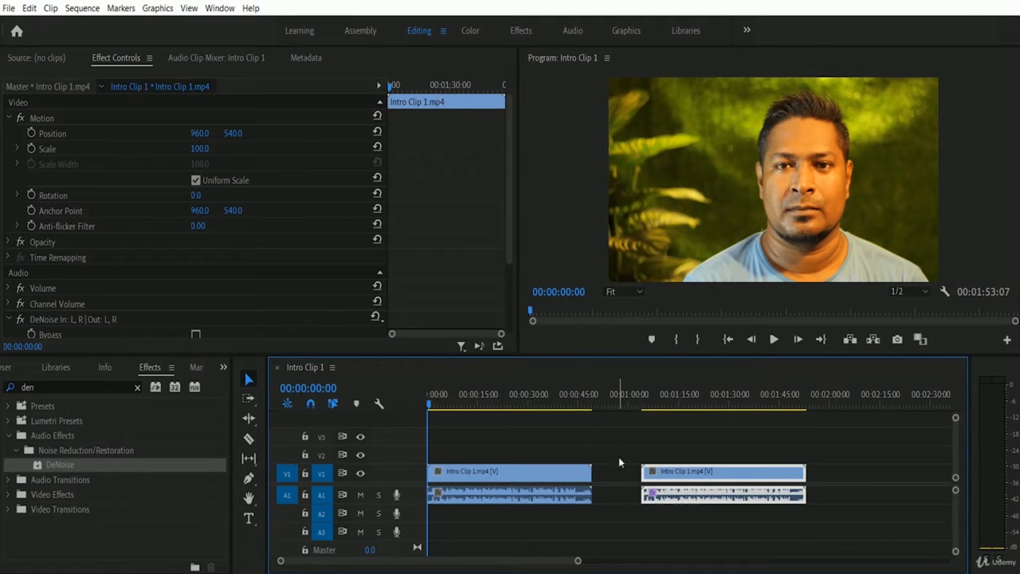
# Select the first Intro Clip 1.mp4 clip in the timeline and listen to its opening seconds twice from the sequence start
pyautogui.click(464, 476)
pyautogui.click(688, 476)
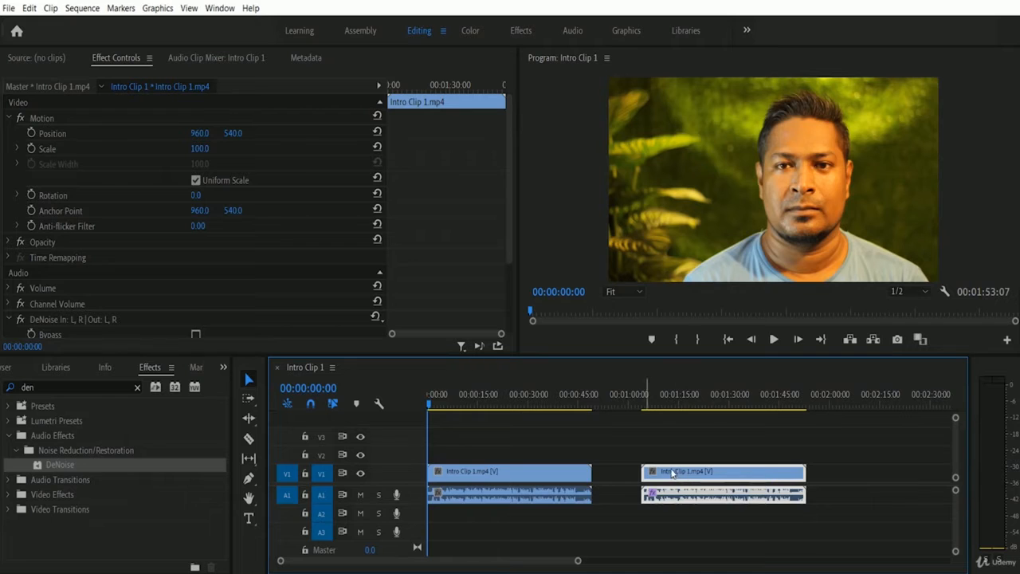
pyautogui.click(443, 478)
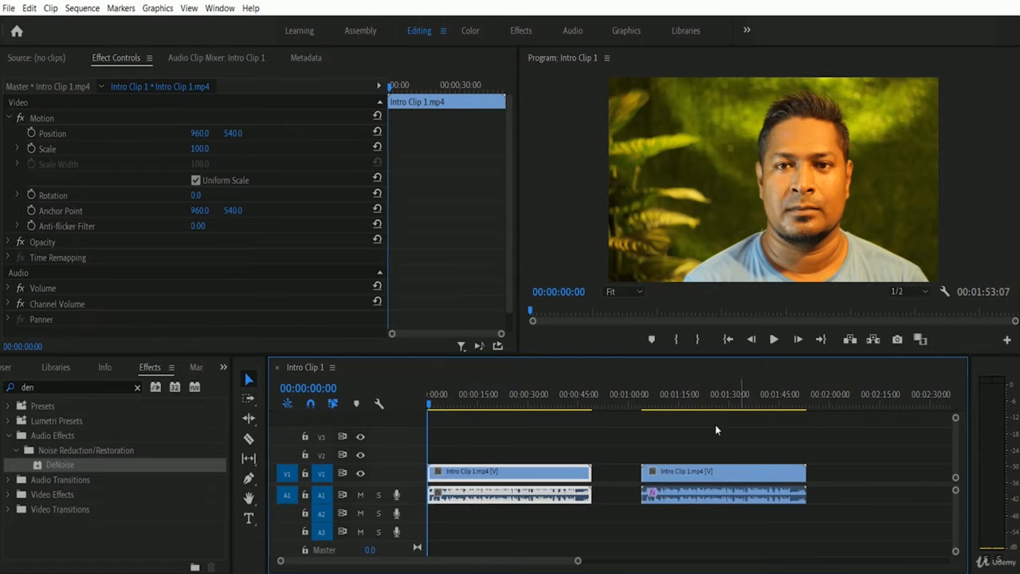
pyautogui.click(771, 341)
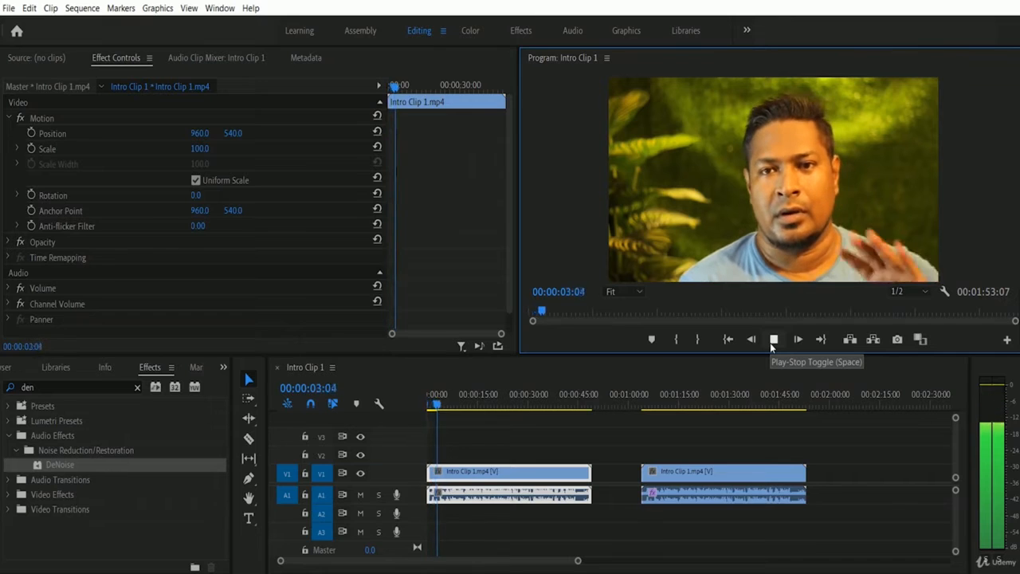
pyautogui.click(770, 341)
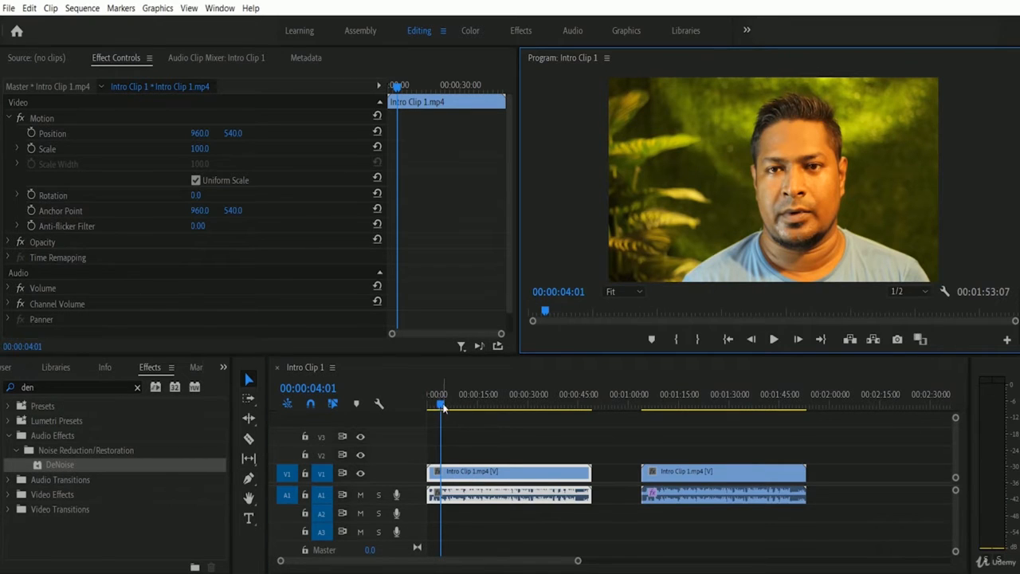
pyautogui.moveTo(441, 405); pyautogui.dragTo(358, 413)
pyautogui.click(773, 340)
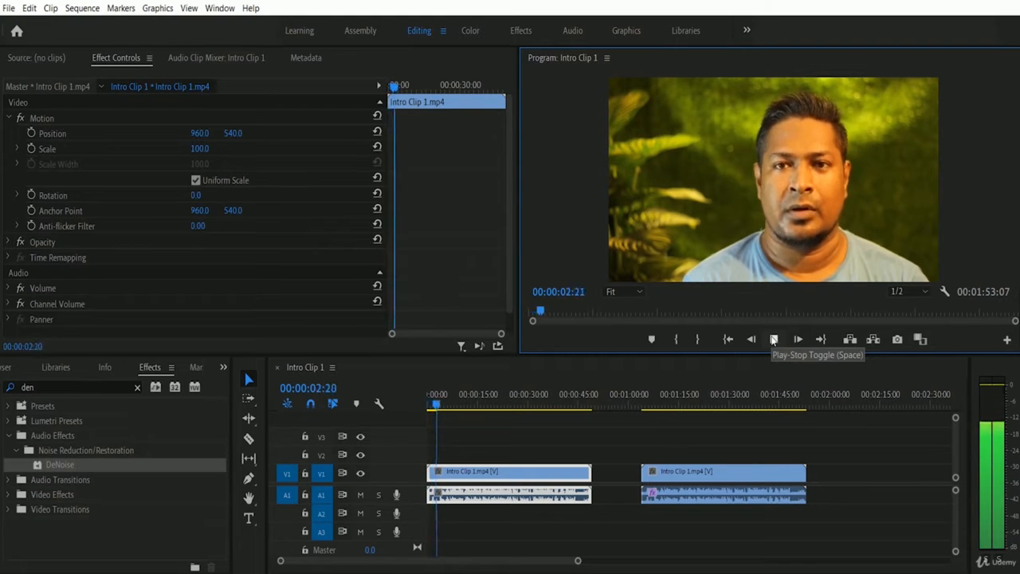
pyautogui.click(773, 339)
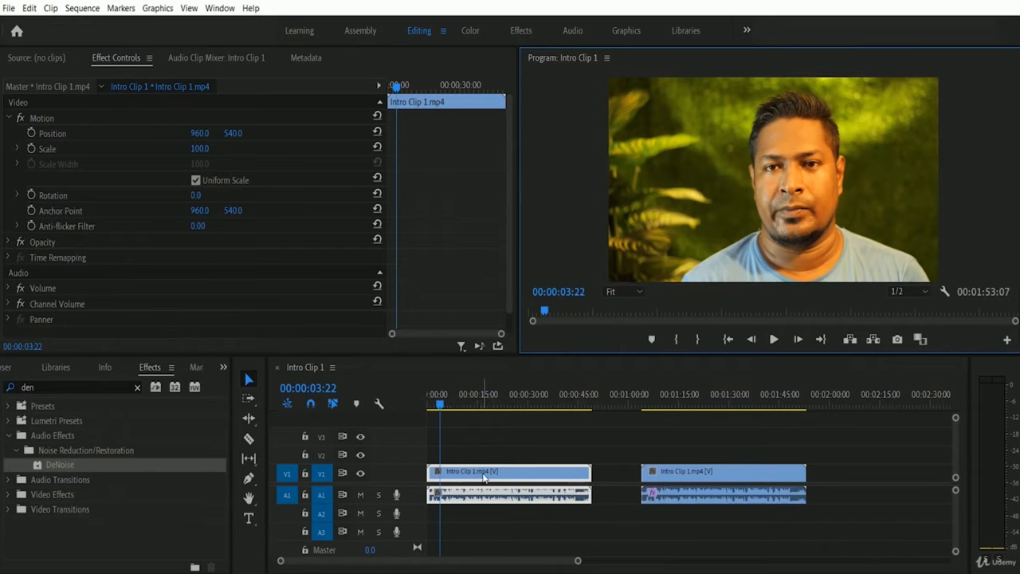
# Listen twice to the opening seconds of the second clip, which has the DeNoise effect, starting around 00:01:03
pyautogui.click(639, 401)
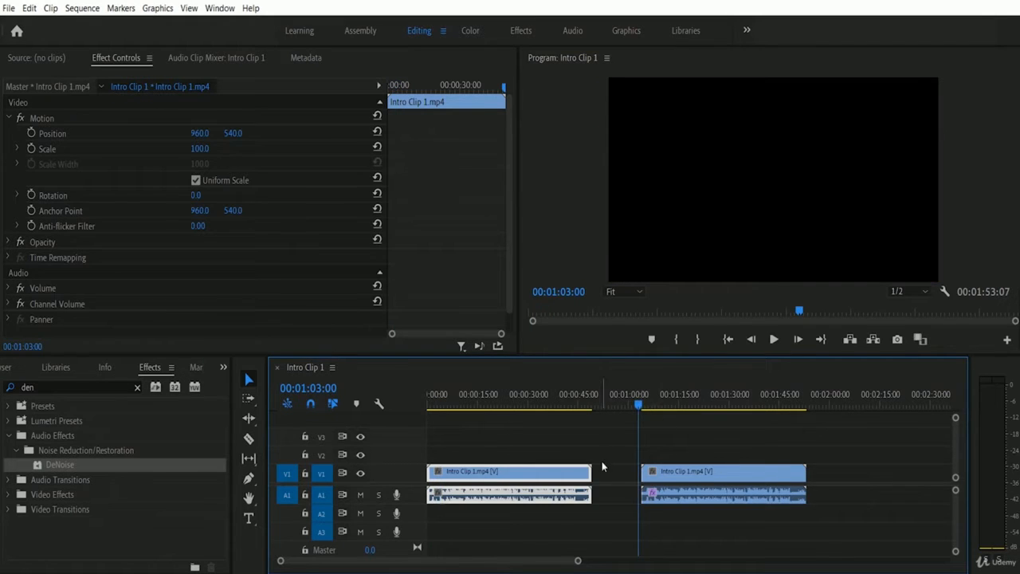
pyautogui.click(775, 339)
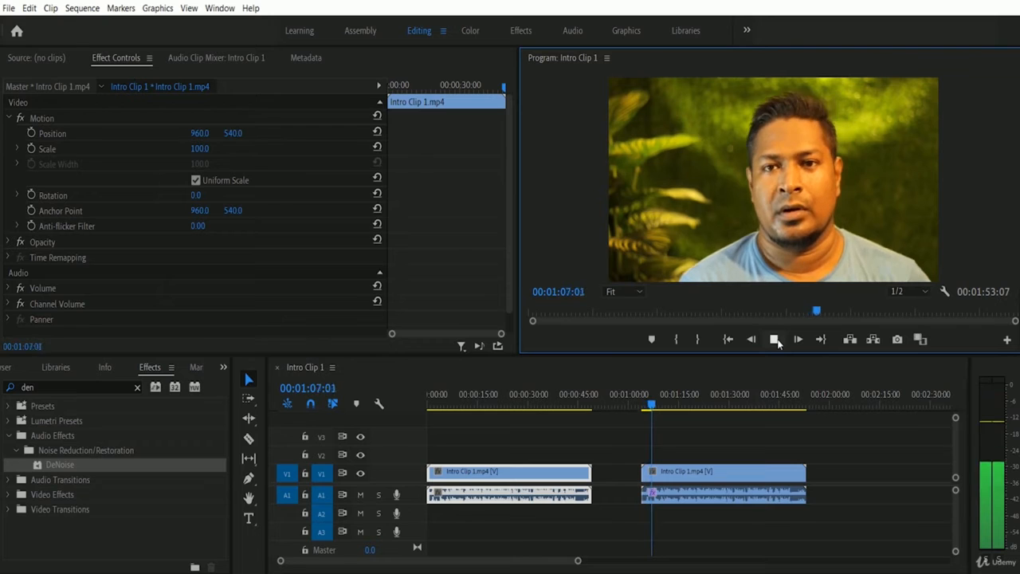
pyautogui.click(774, 339)
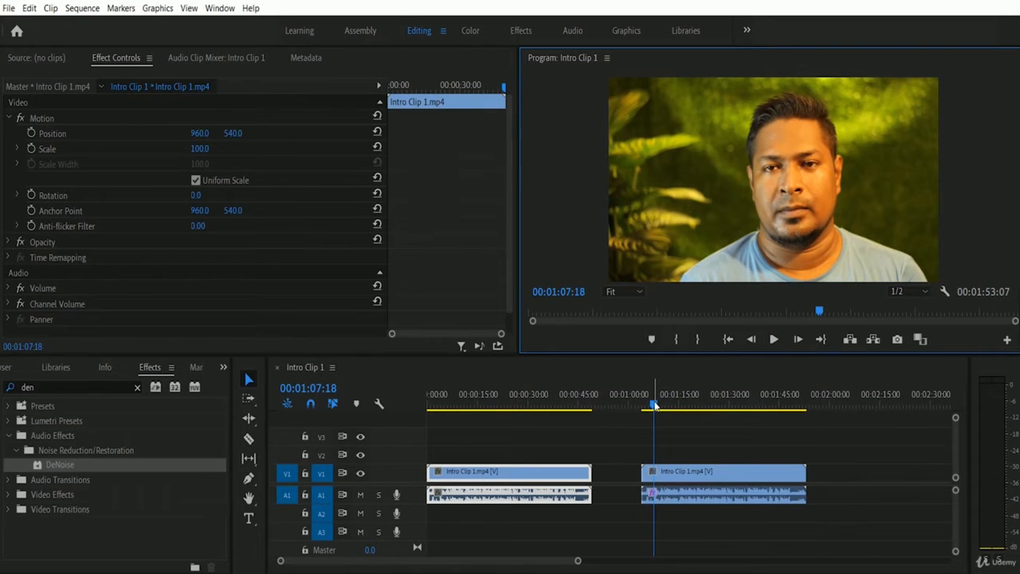
pyautogui.moveTo(655, 407); pyautogui.dragTo(640, 407)
pyautogui.click(773, 339)
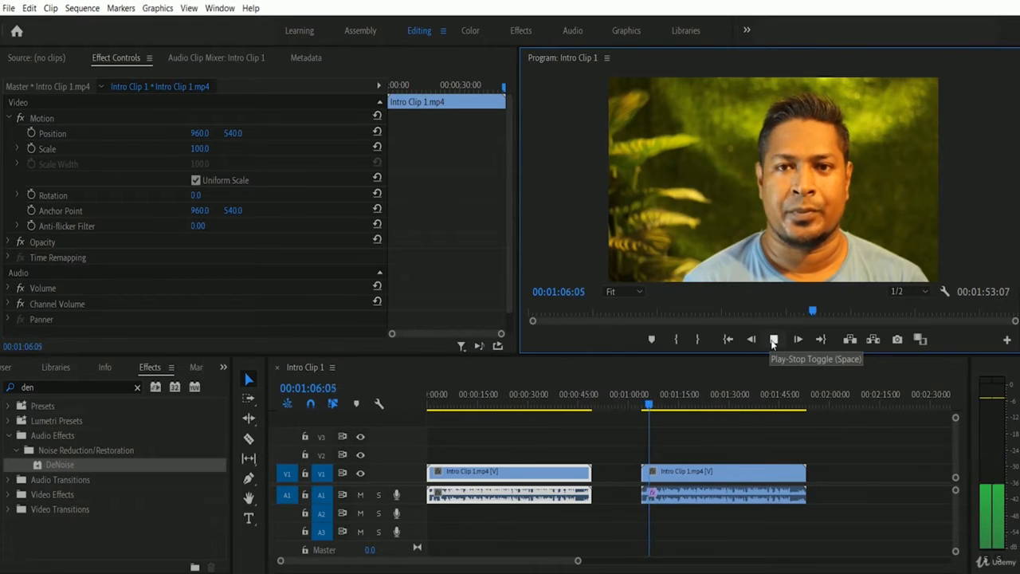
pyautogui.click(773, 339)
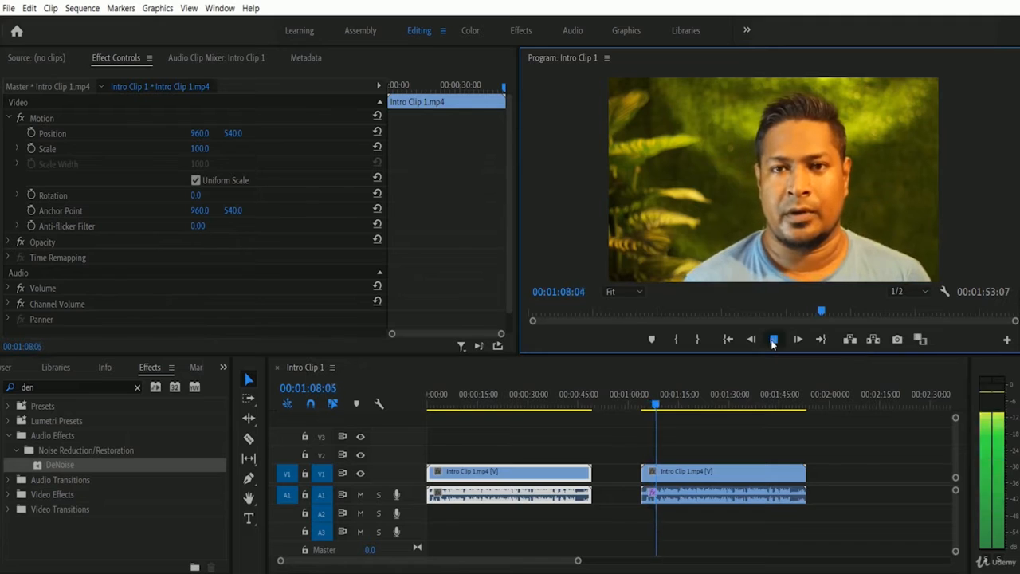
# Compare the audio of both clips by playing the opening of the first and then of the second
pyautogui.click(428, 404)
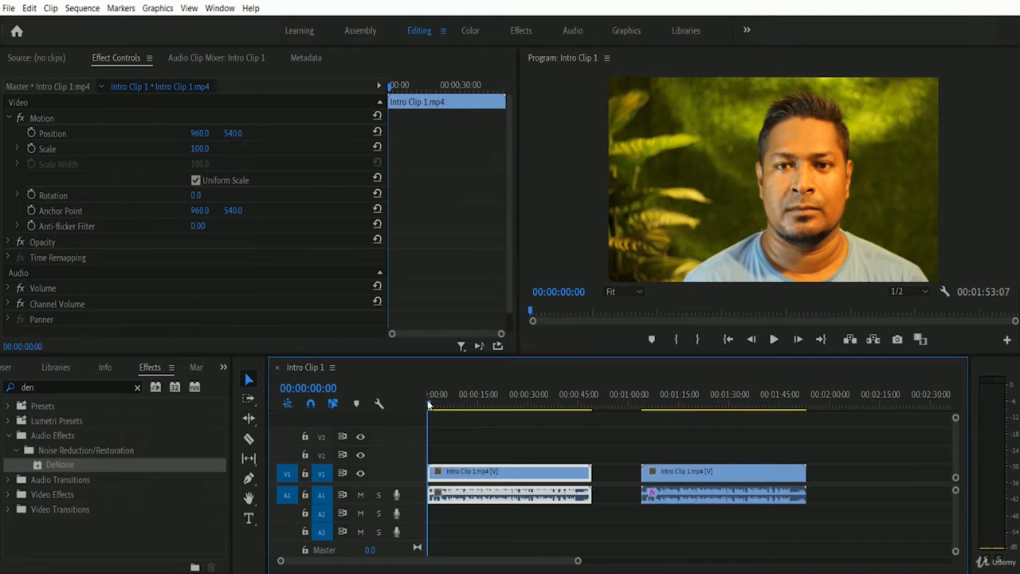
pyautogui.click(773, 338)
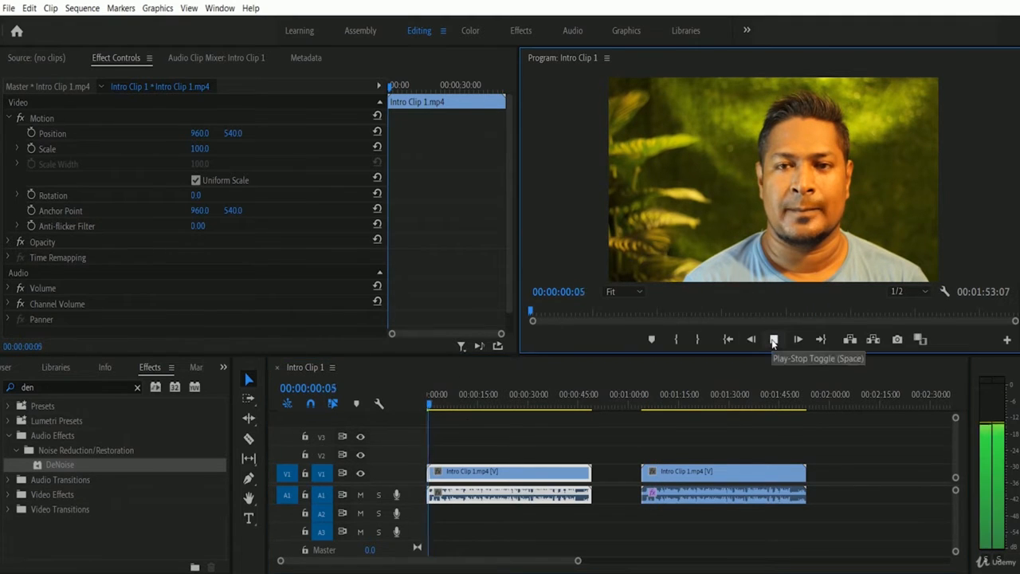
pyautogui.click(773, 338)
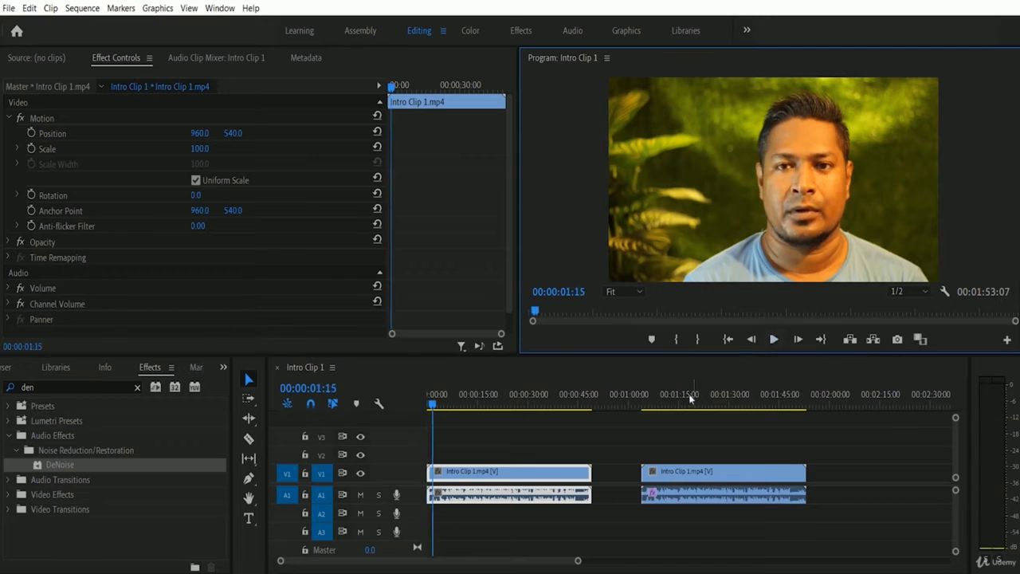
pyautogui.click(640, 405)
pyautogui.click(767, 340)
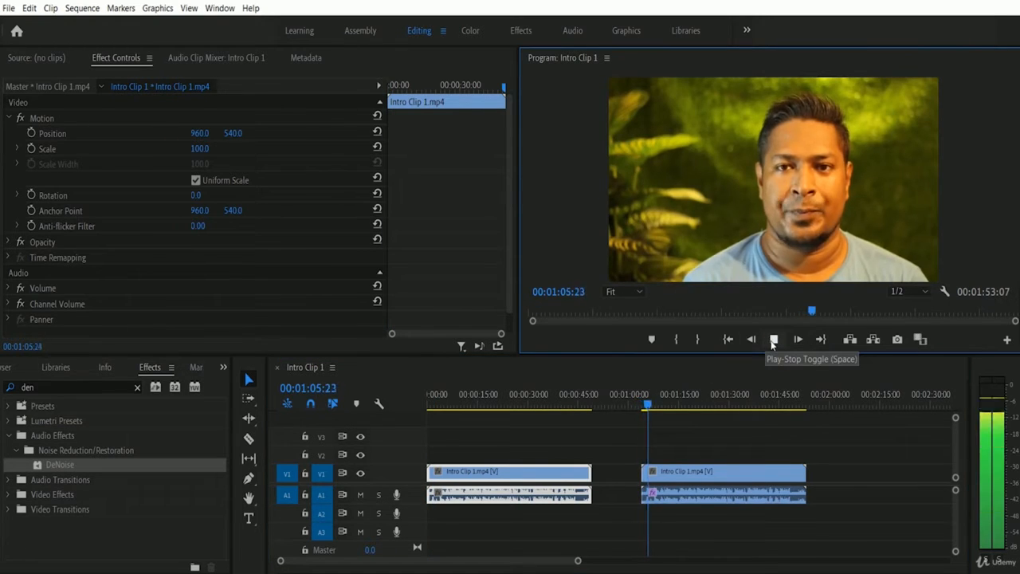
pyautogui.click(771, 340)
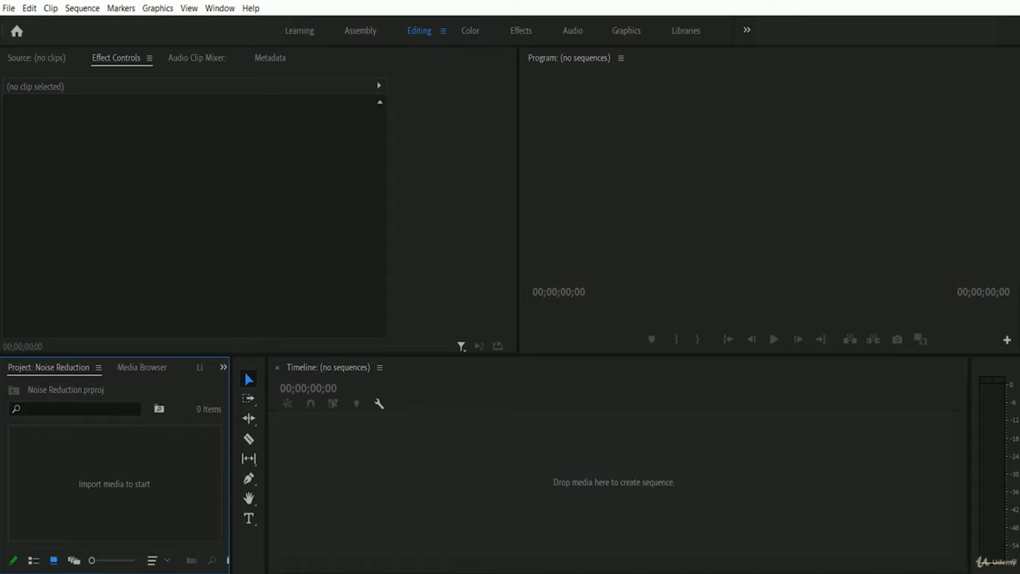
# Import the Intro Clip 1 video from the 01 Editing folder into the Noise Reduction project
pyautogui.click(8, 9)
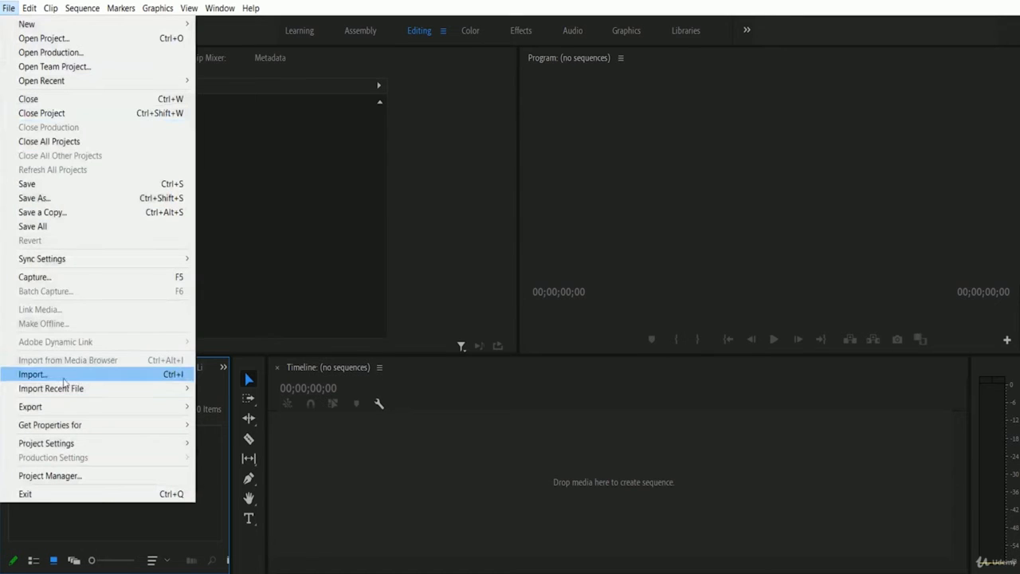
pyautogui.click(137, 374)
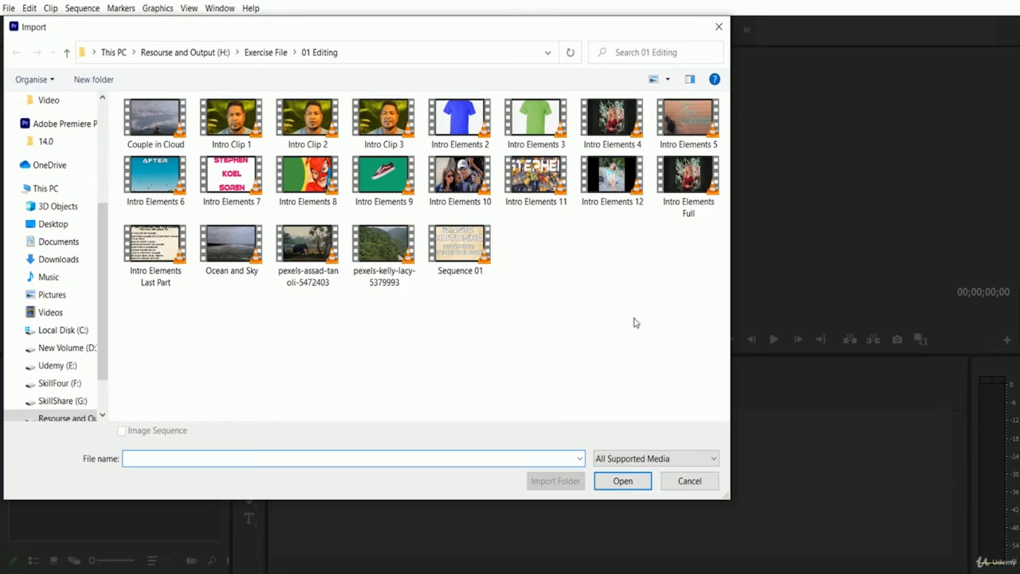
pyautogui.click(229, 124)
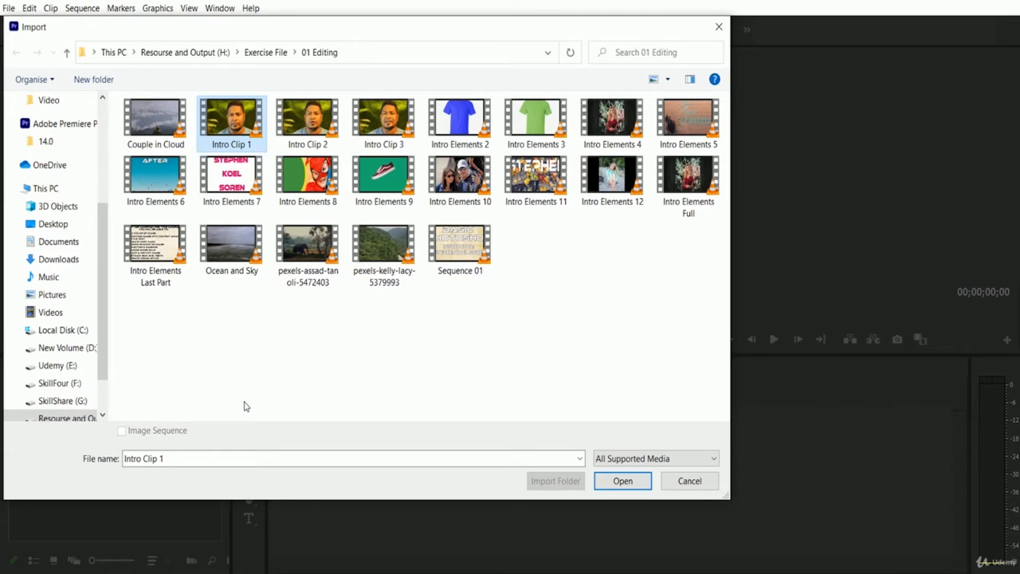
pyautogui.click(633, 484)
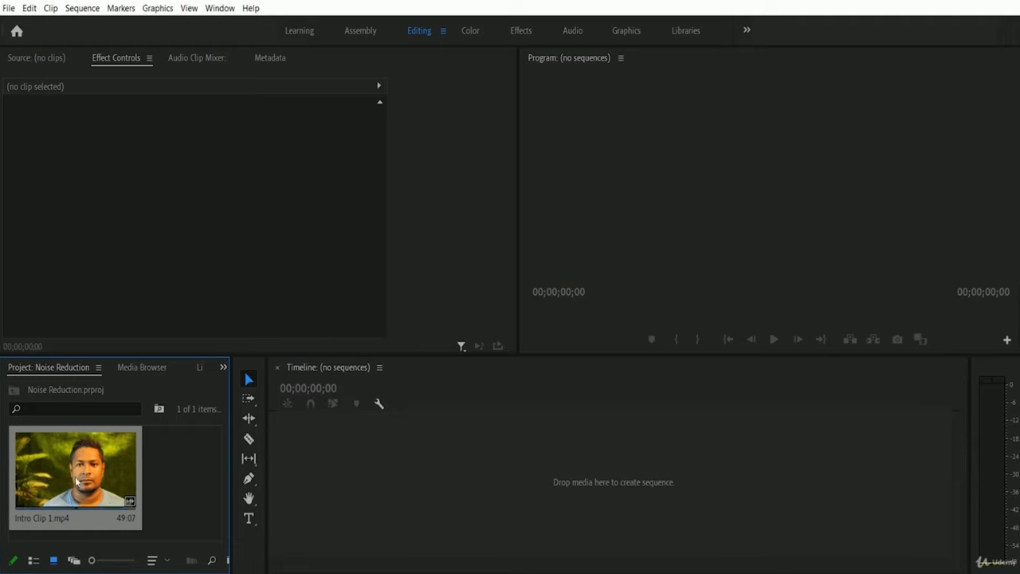
# Create a sequence from Intro Clip 1.mp4 with a second copy starting at about 00:01:14, and play the first clip's opening
pyautogui.moveTo(80, 480); pyautogui.dragTo(339, 479)
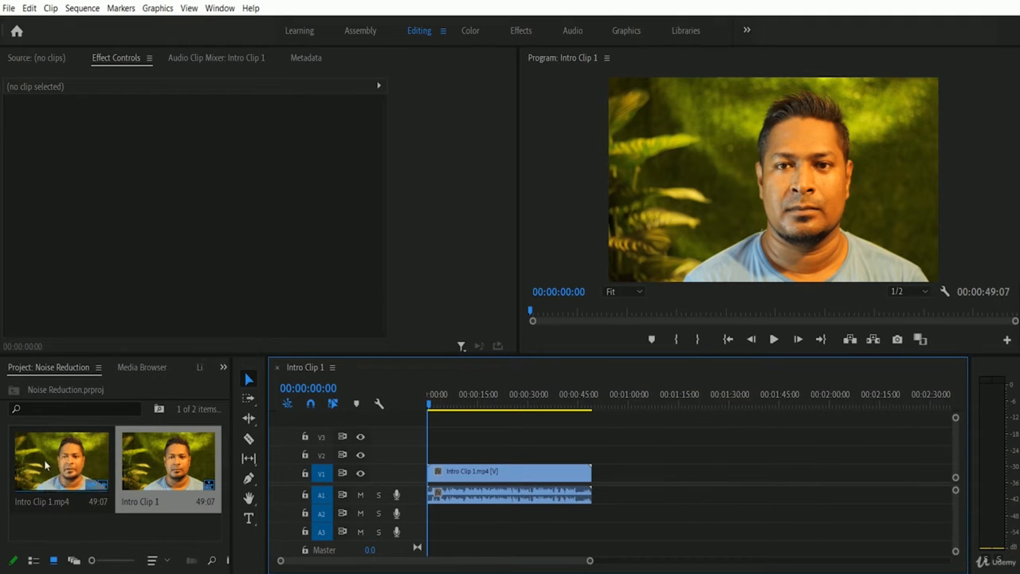
pyautogui.moveTo(35, 468); pyautogui.dragTo(683, 498)
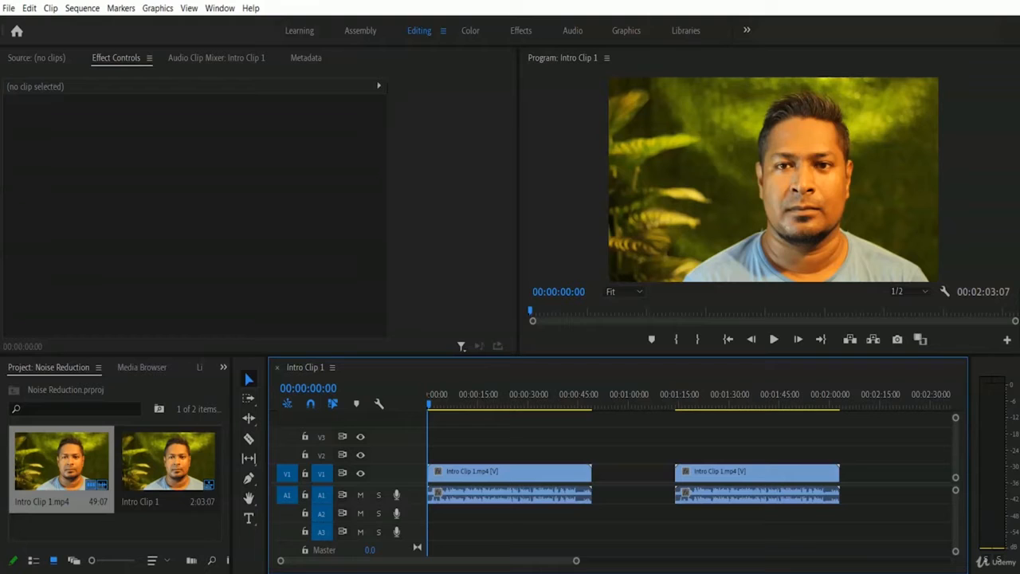
pyautogui.click(776, 342)
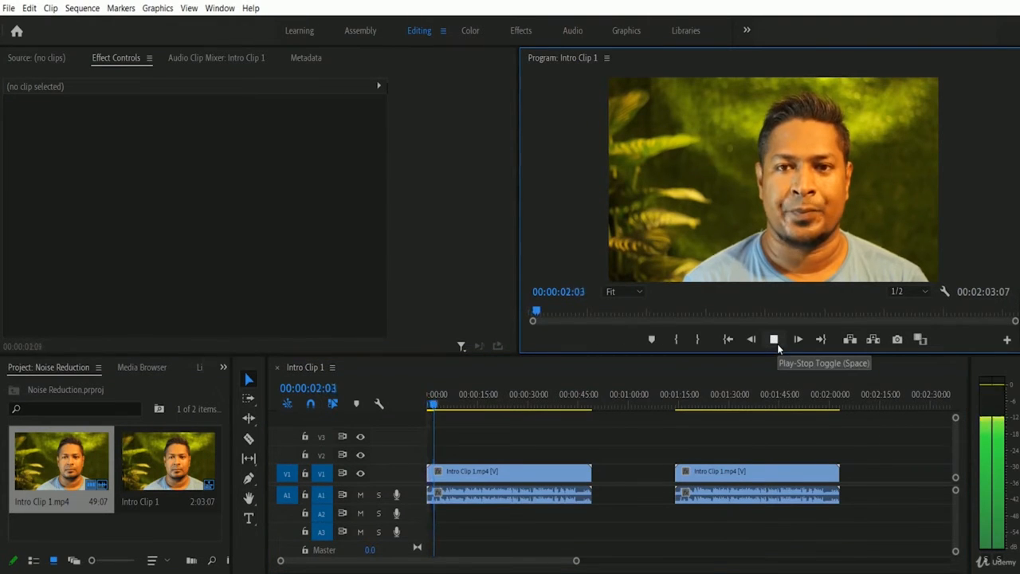
pyautogui.click(777, 344)
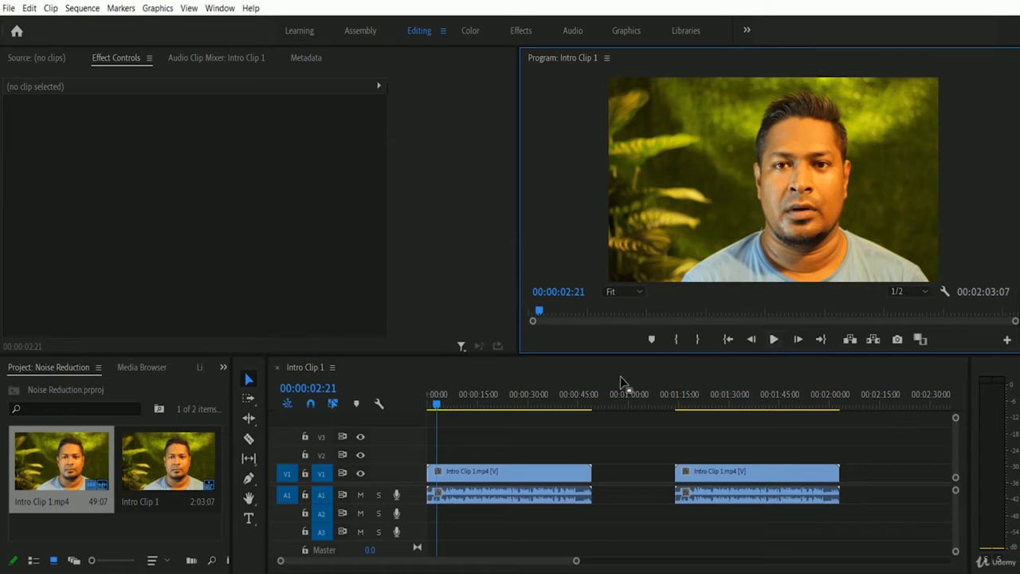
# Search the effects for "Denoise" and apply the DeNoise audio effect to the first clip's audio
pyautogui.click(223, 368)
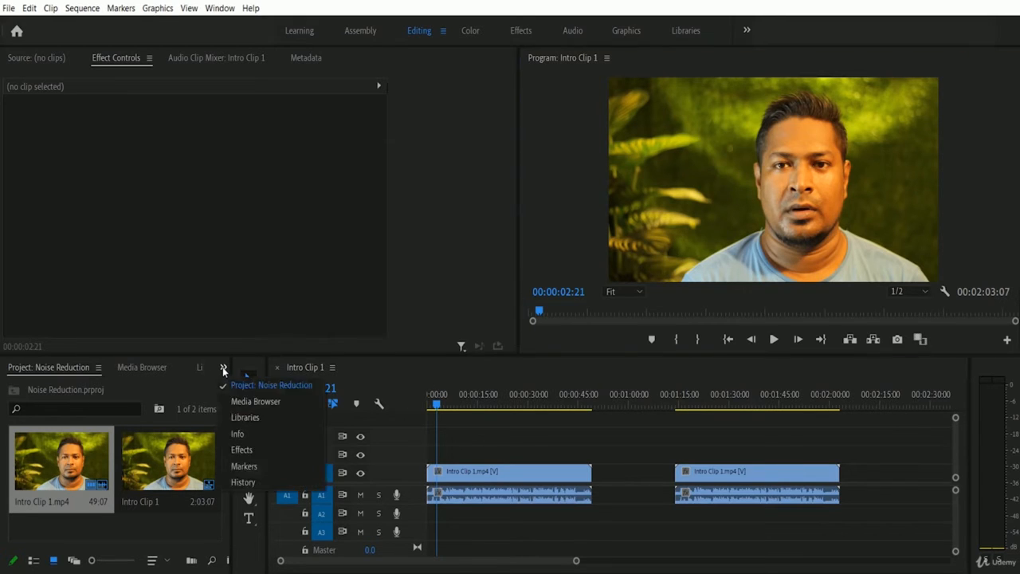
pyautogui.click(259, 450)
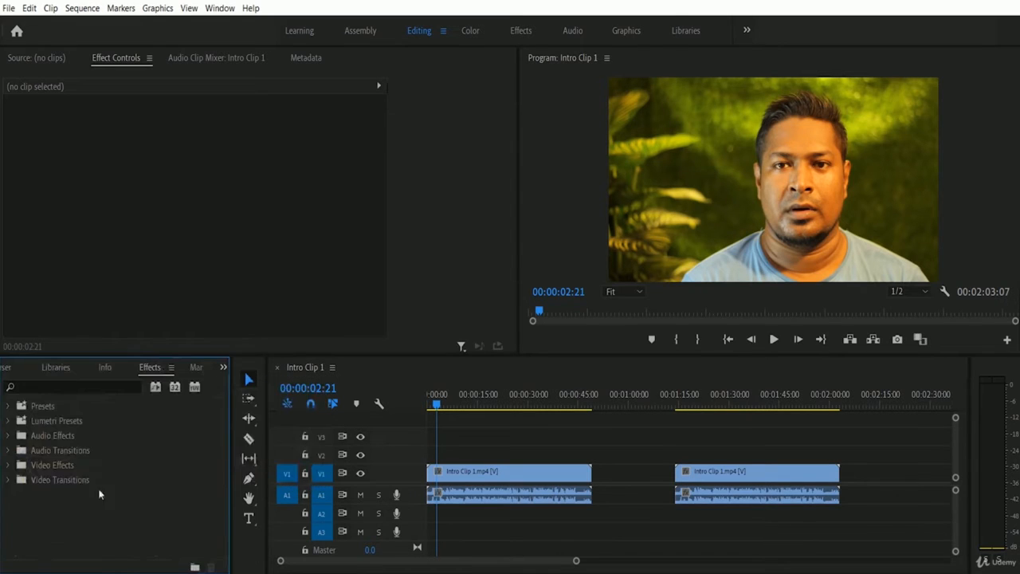
pyautogui.click(37, 388)
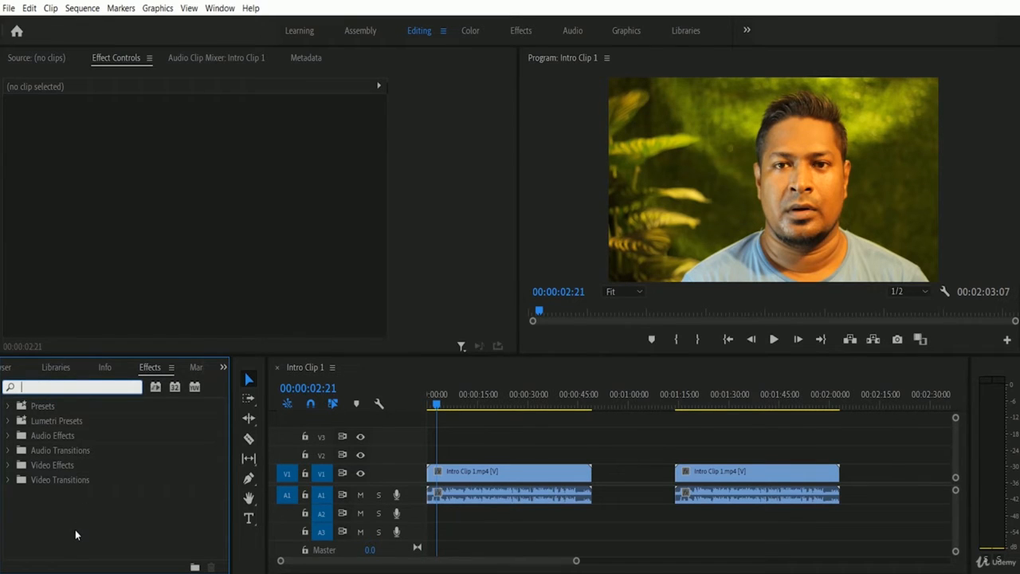
pyautogui.write('De')
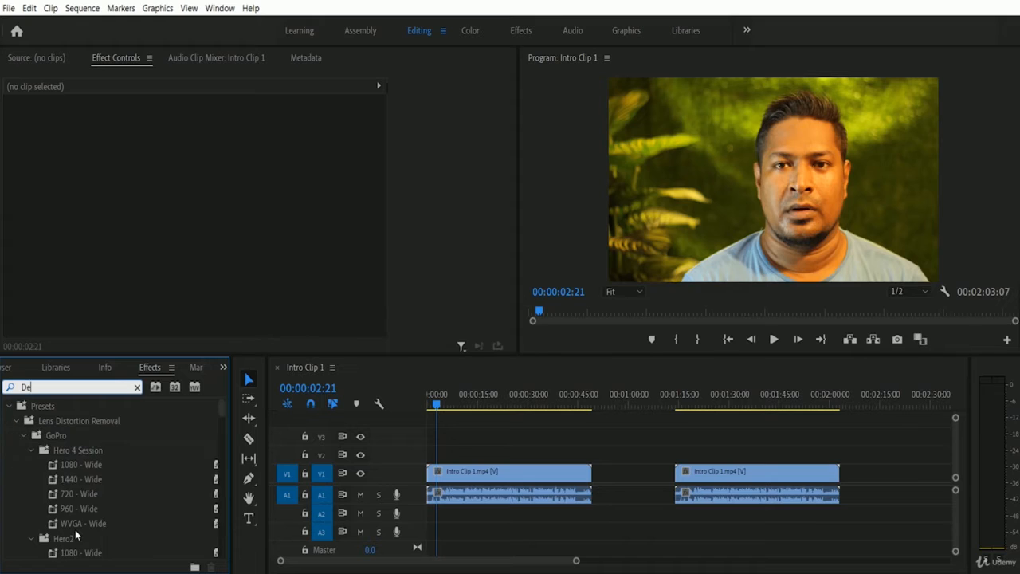
pyautogui.write('noise')
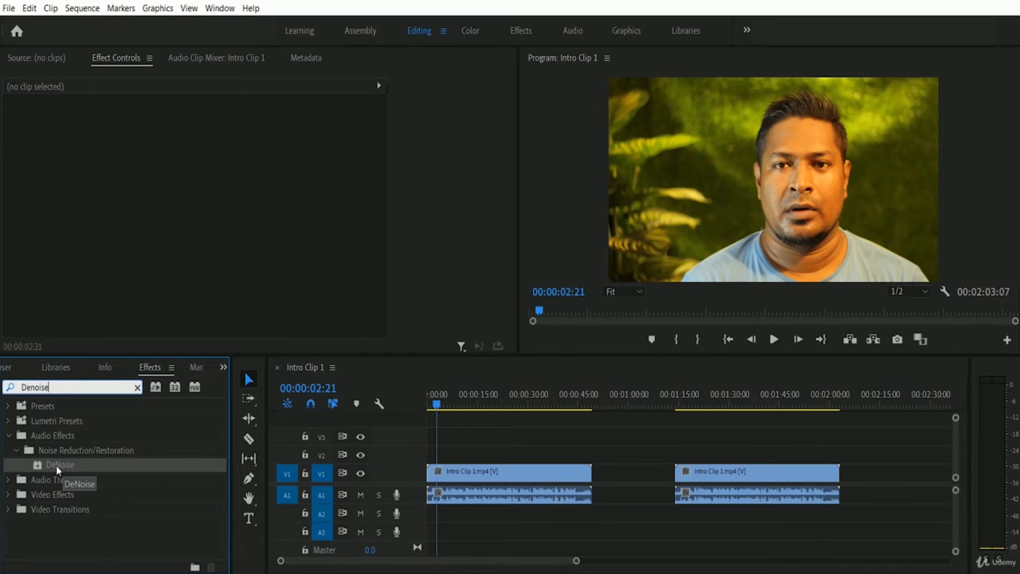
pyautogui.moveTo(59, 466); pyautogui.dragTo(470, 490)
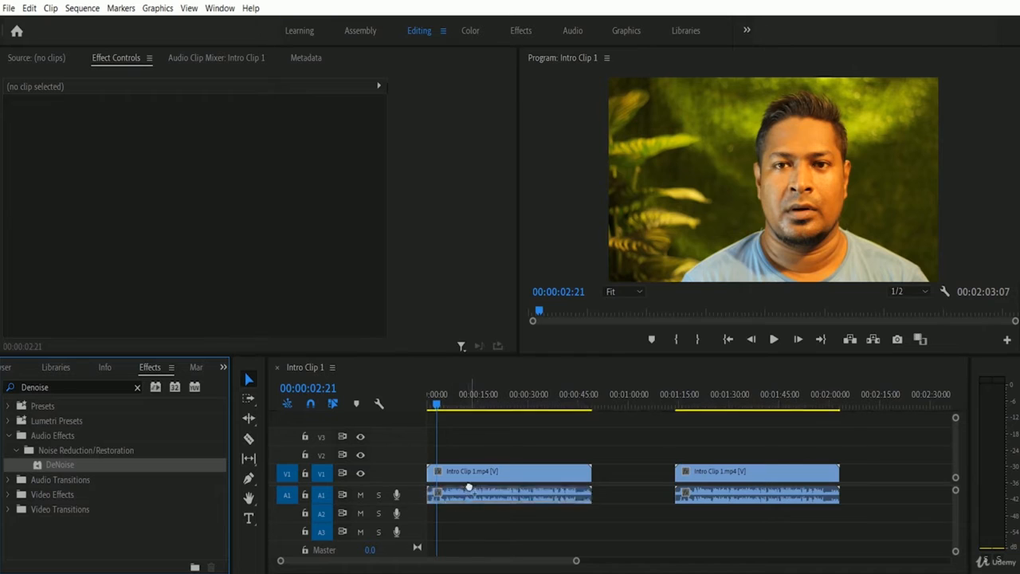
# Show the first clip's DeNoise settings and listen to the clip from the sequence start with the effect on
pyautogui.click(476, 476)
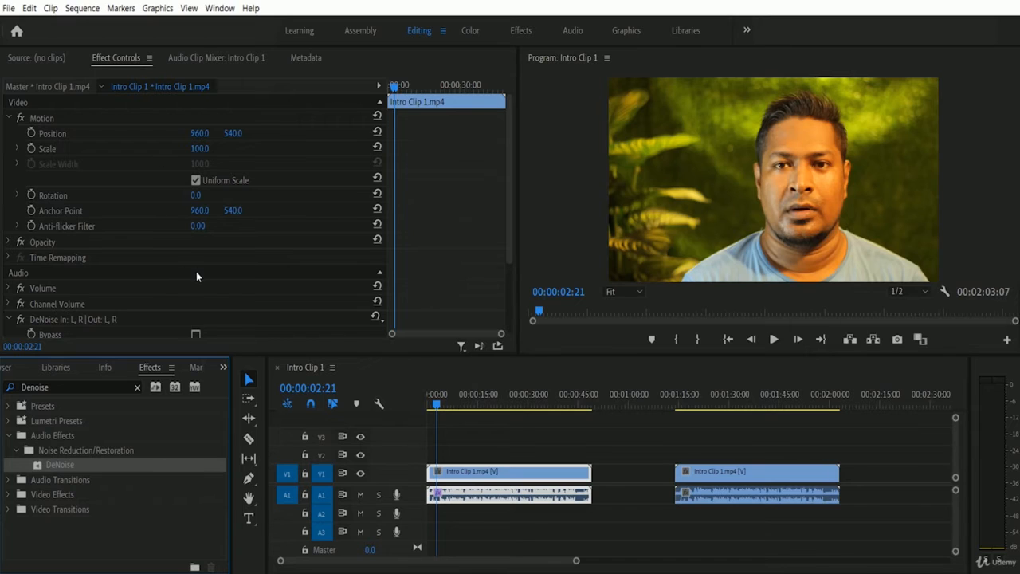
pyautogui.scroll(-5, 197, 272)
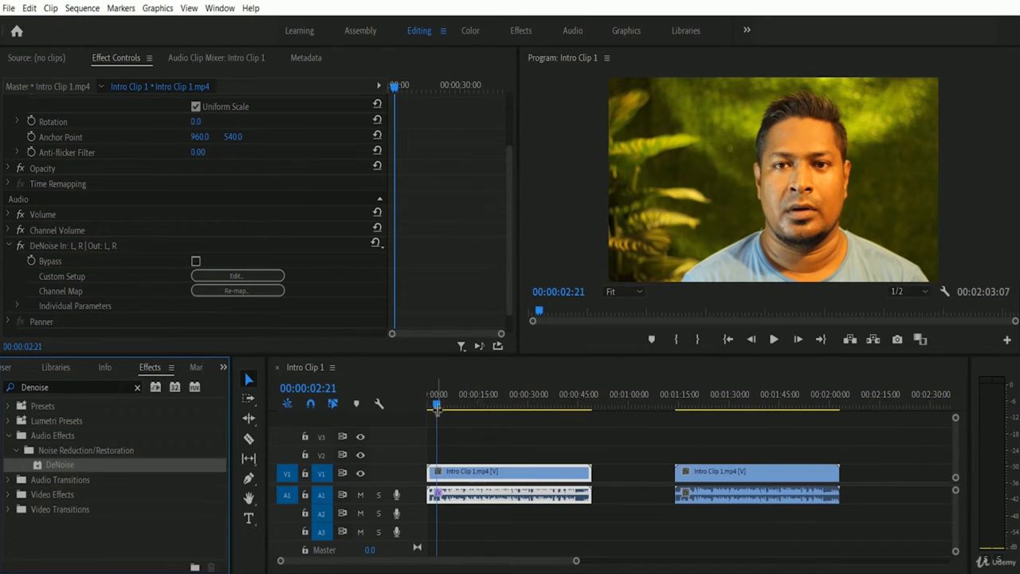
pyautogui.click(655, 364)
pyautogui.press('Home')
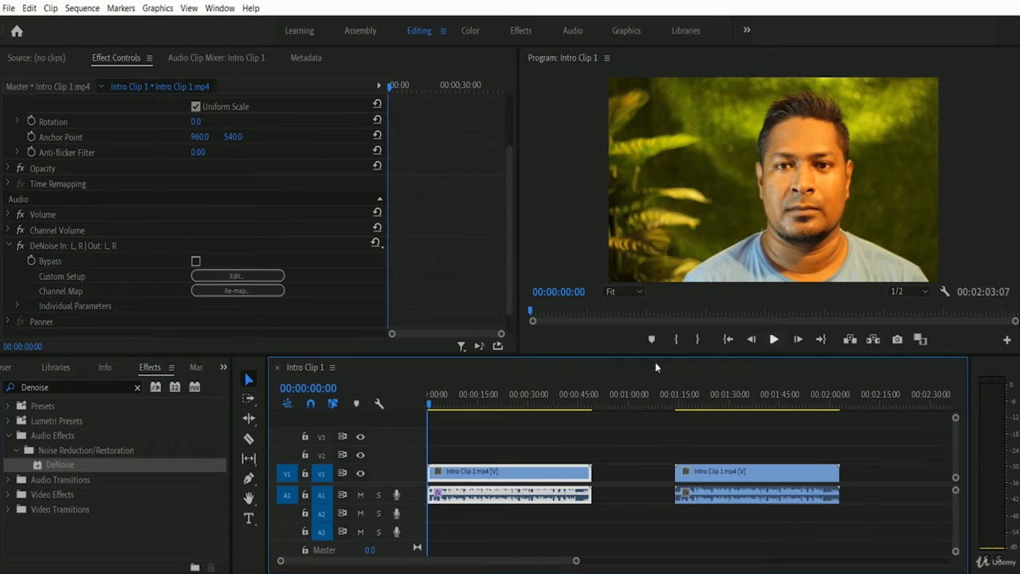
pyautogui.click(774, 339)
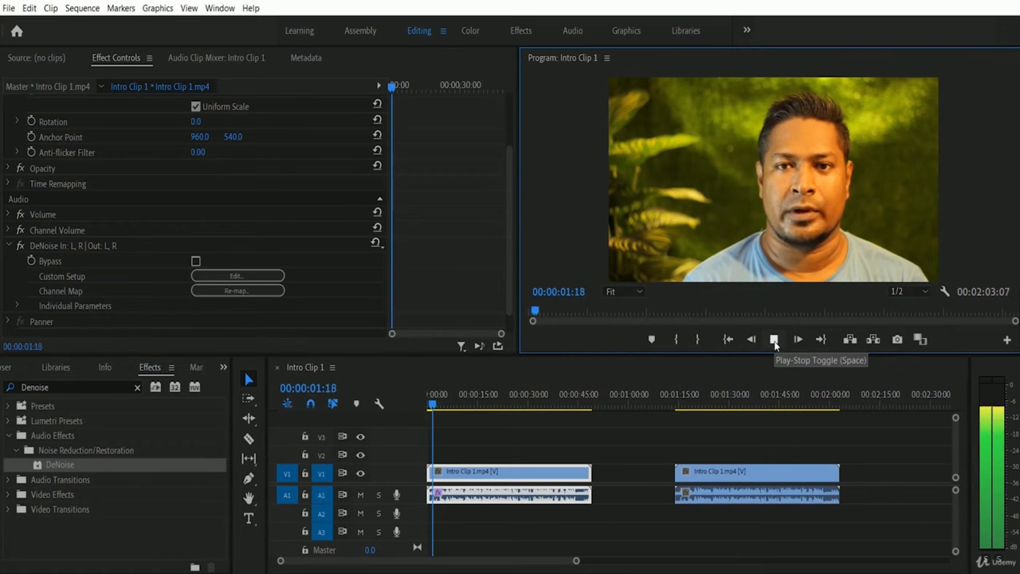
pyautogui.click(774, 340)
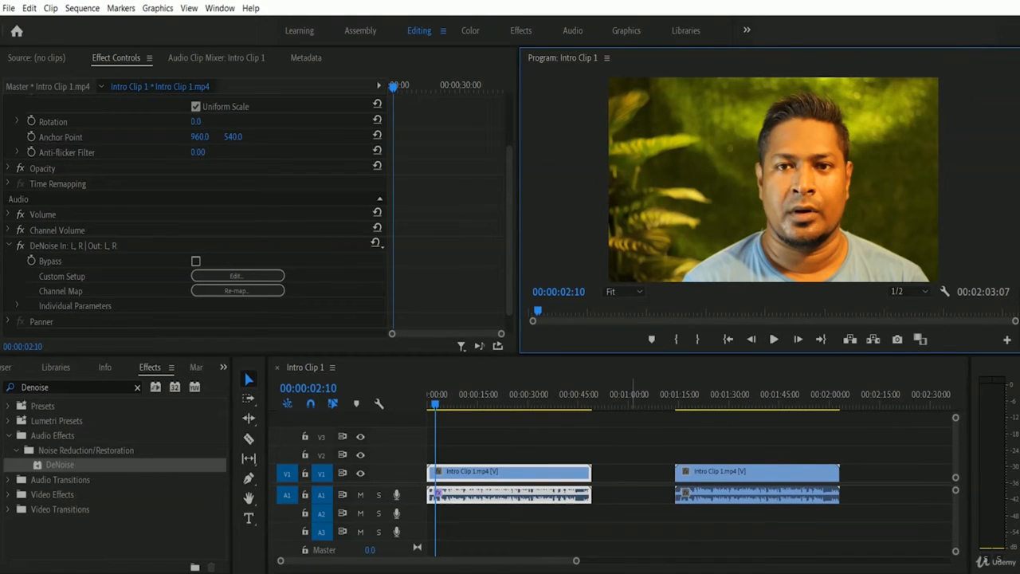
# Play the opening of the treated first clip from the sequence start and the untreated second copy from 00:01:14:00 for comparison
pyautogui.press('Home')
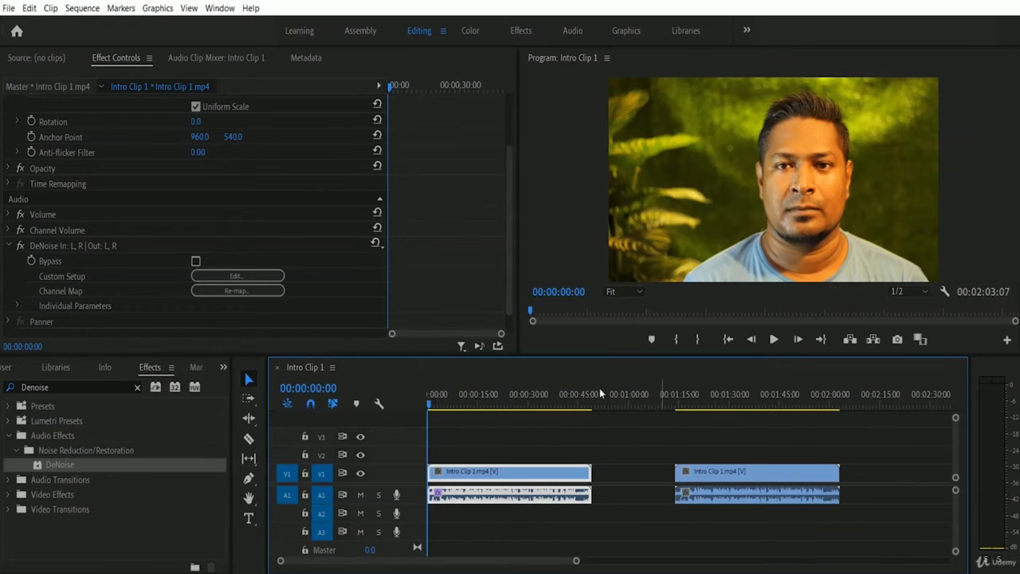
pyautogui.click(773, 339)
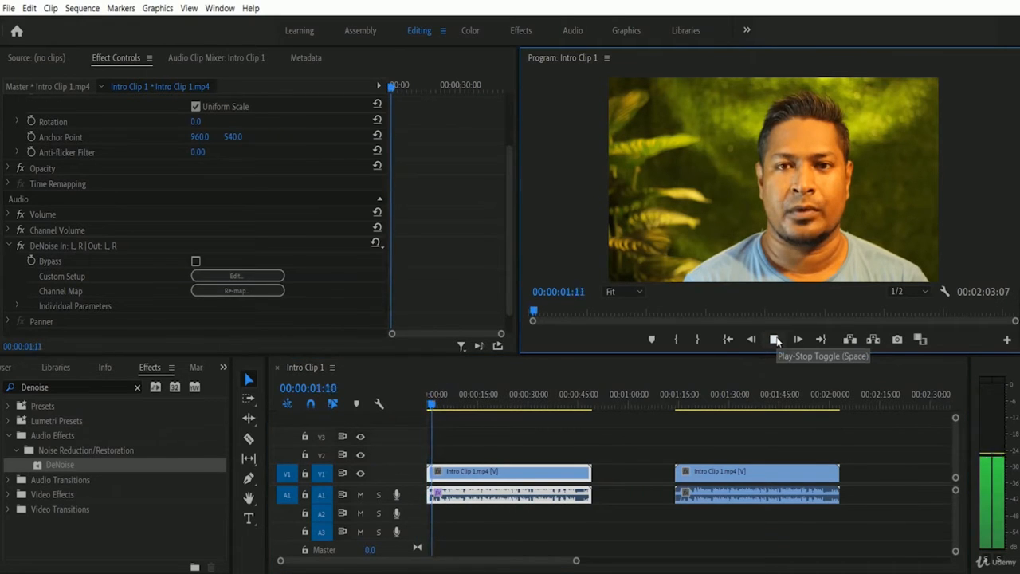
pyautogui.click(776, 339)
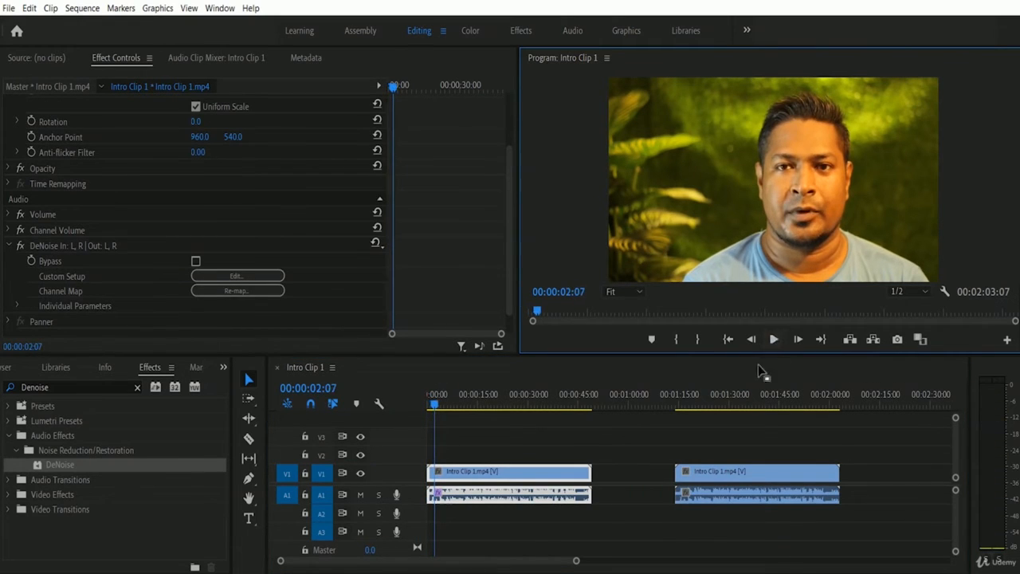
pyautogui.click(677, 406)
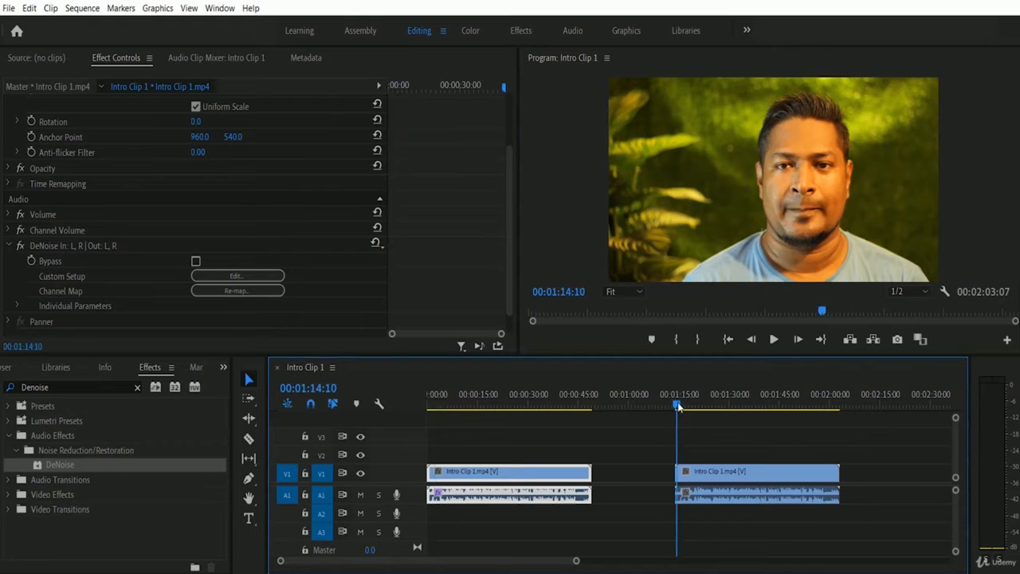
pyautogui.click(675, 407)
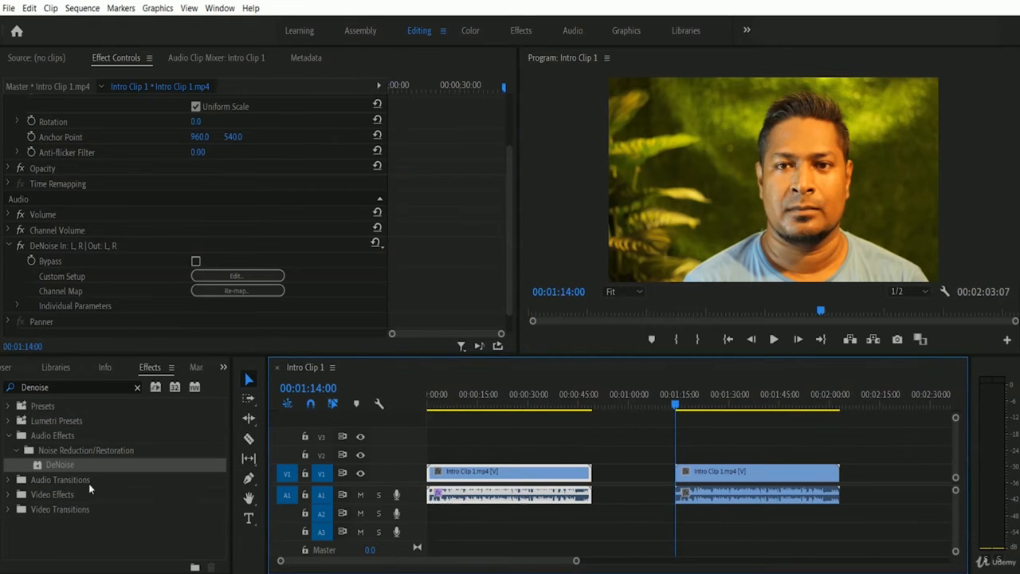
pyautogui.moveTo(60, 465); pyautogui.dragTo(719, 490)
pyautogui.click(774, 339)
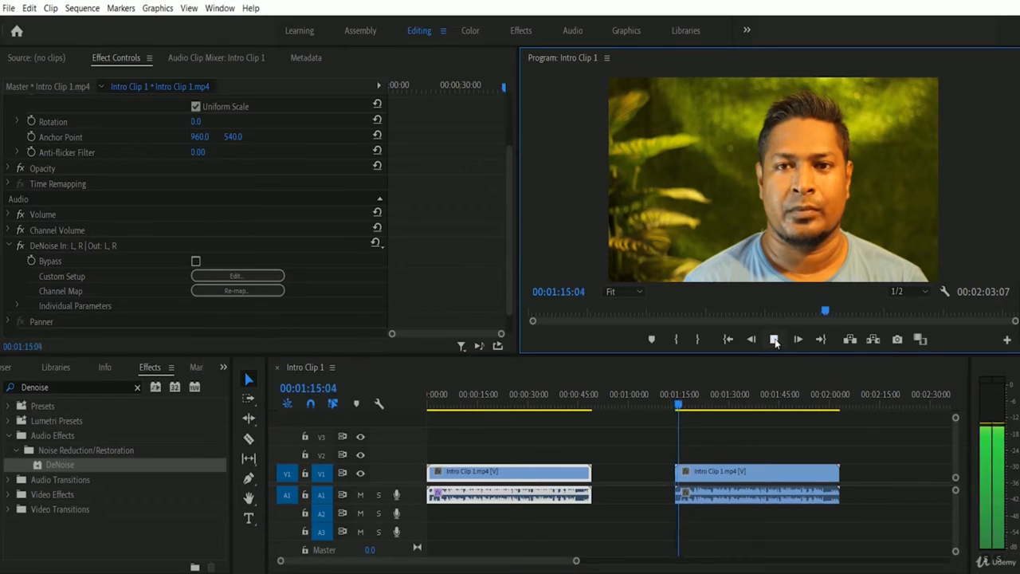
pyautogui.click(774, 339)
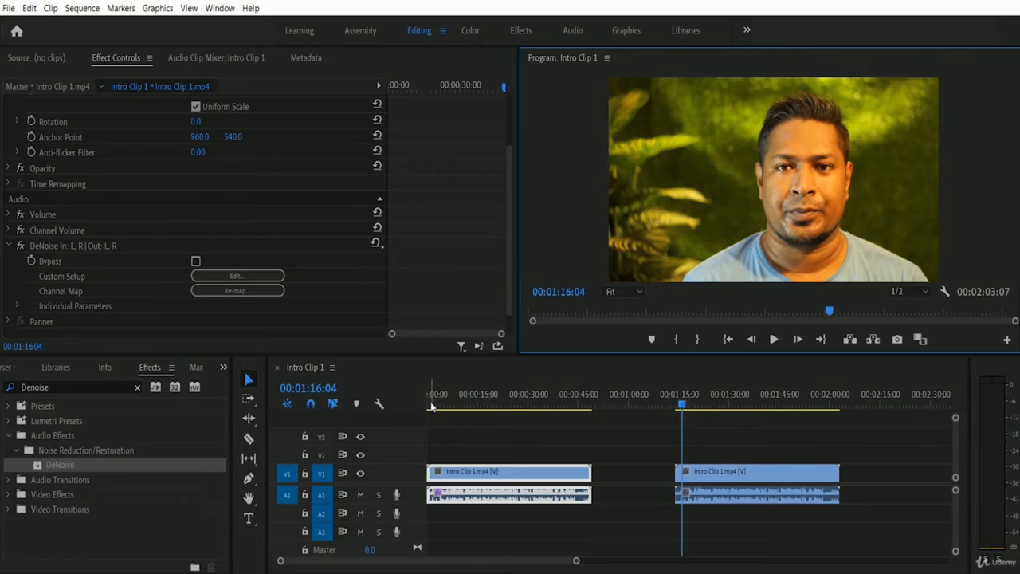
# Alternate short playbacks between the openings of the treated clip and the untreated copy to compare their background noise
pyautogui.moveTo(431, 407); pyautogui.dragTo(396, 409)
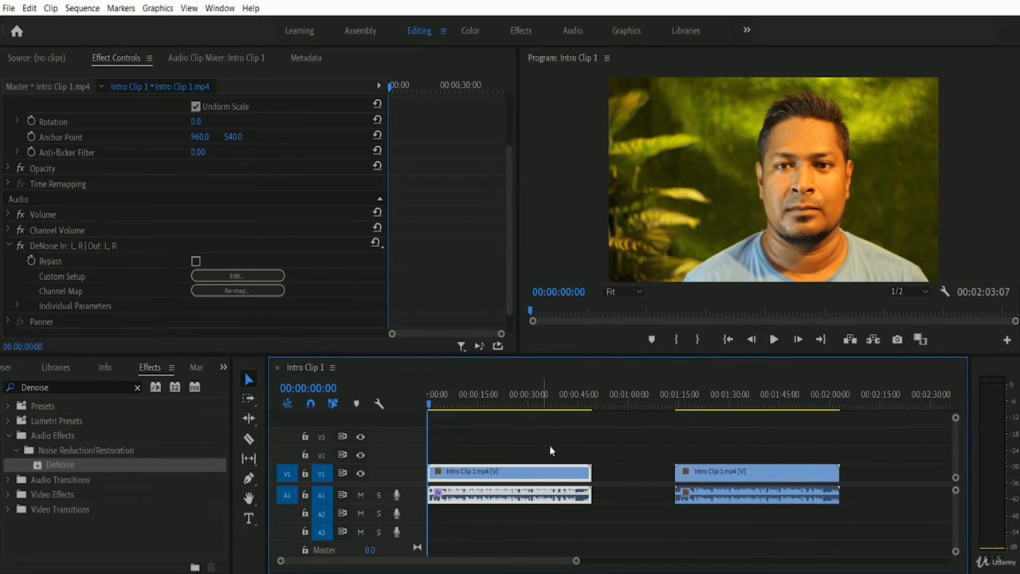
pyautogui.click(773, 339)
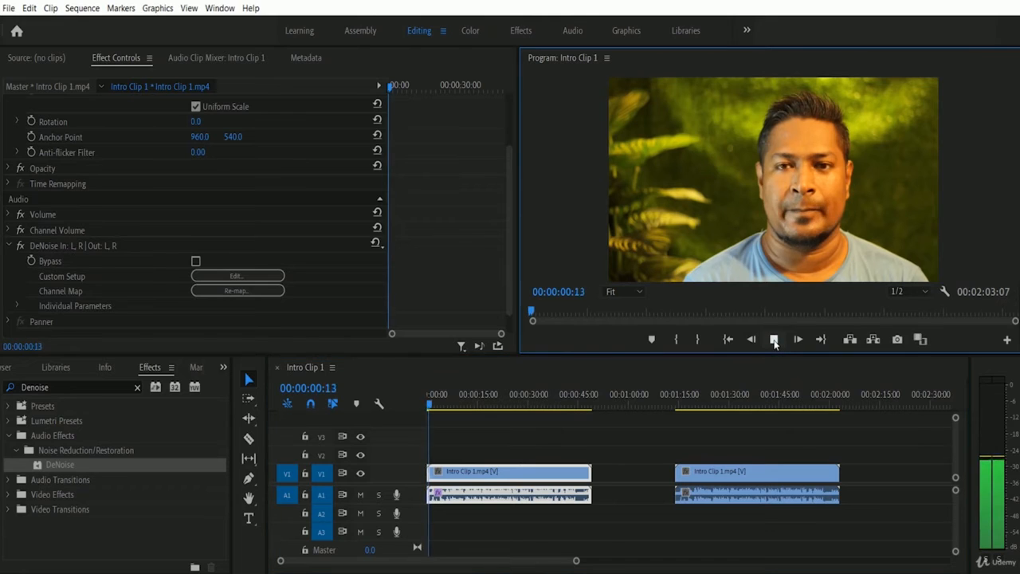
pyautogui.press('space')
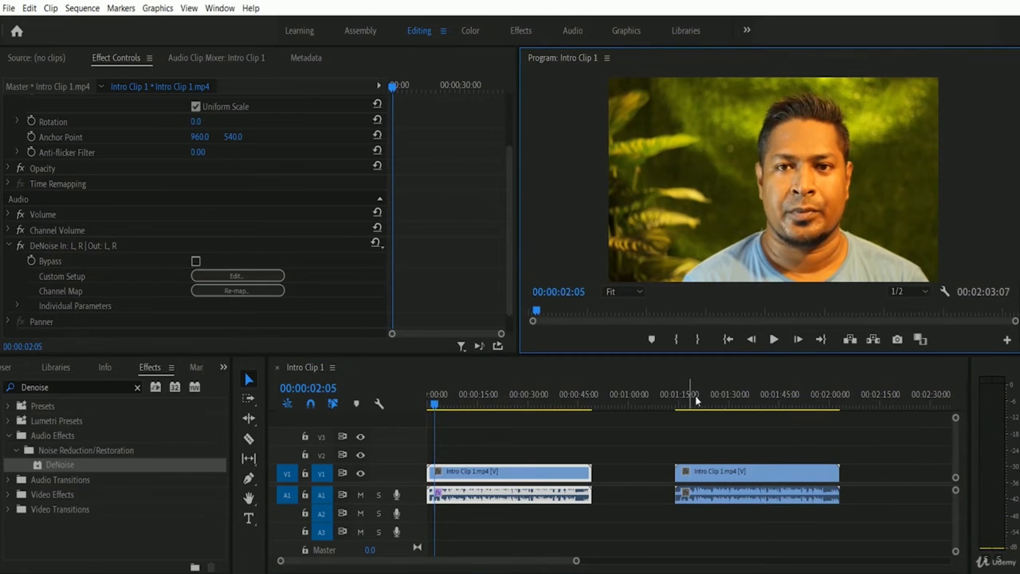
pyautogui.click(678, 396)
pyautogui.click(773, 340)
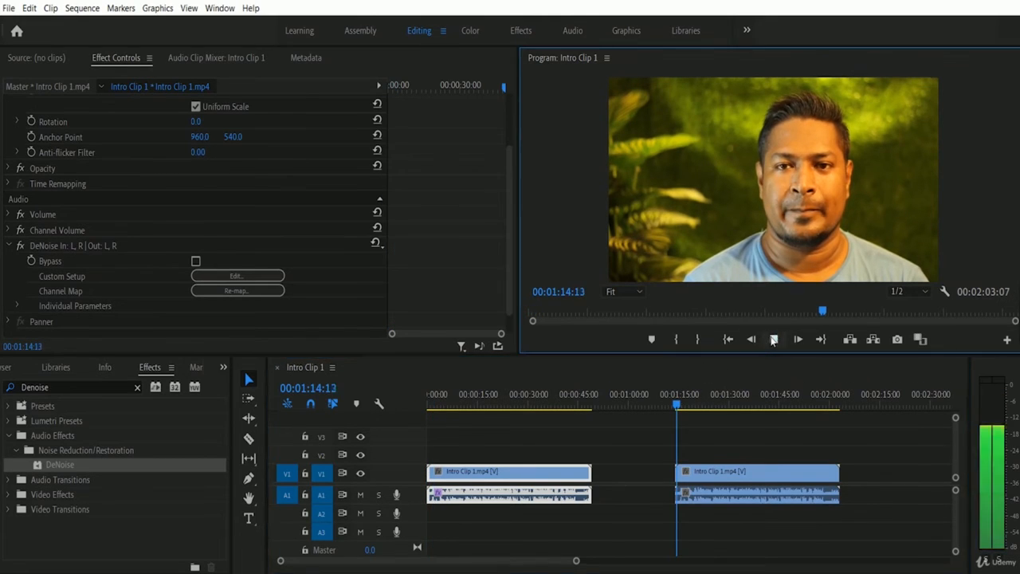
pyautogui.click(773, 340)
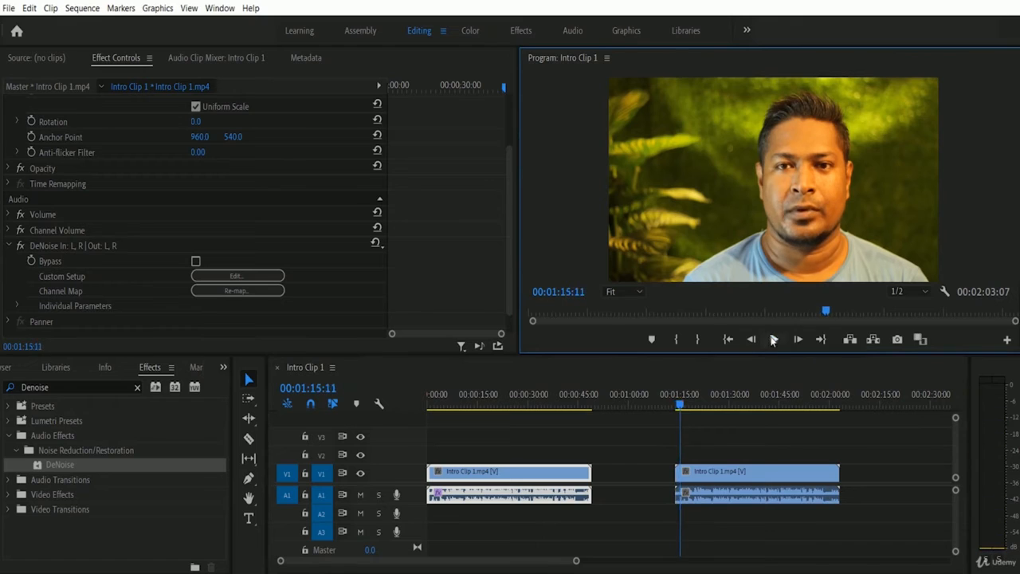
pyautogui.click(432, 405)
pyautogui.click(773, 340)
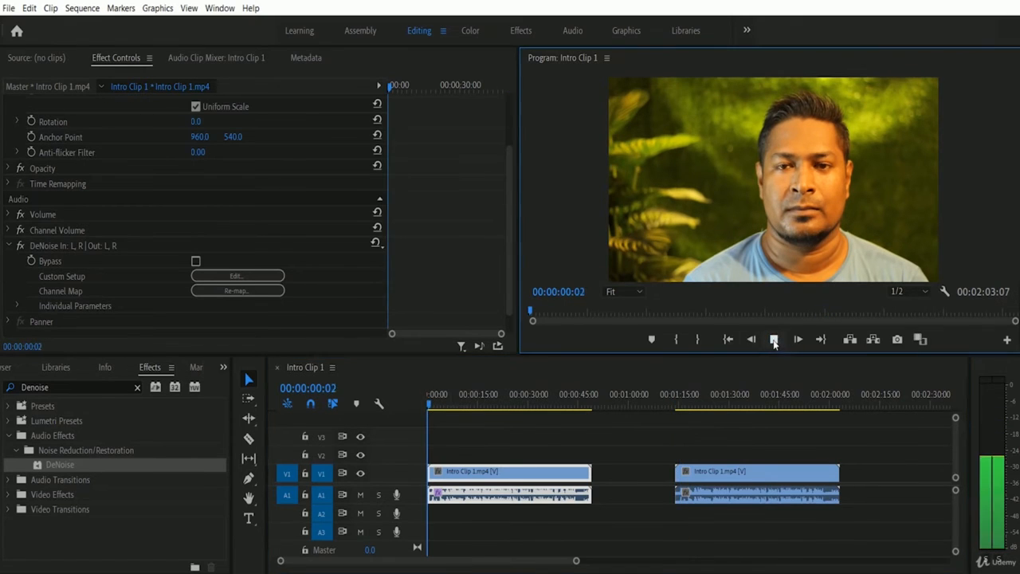
pyautogui.click(773, 340)
pyautogui.click(678, 404)
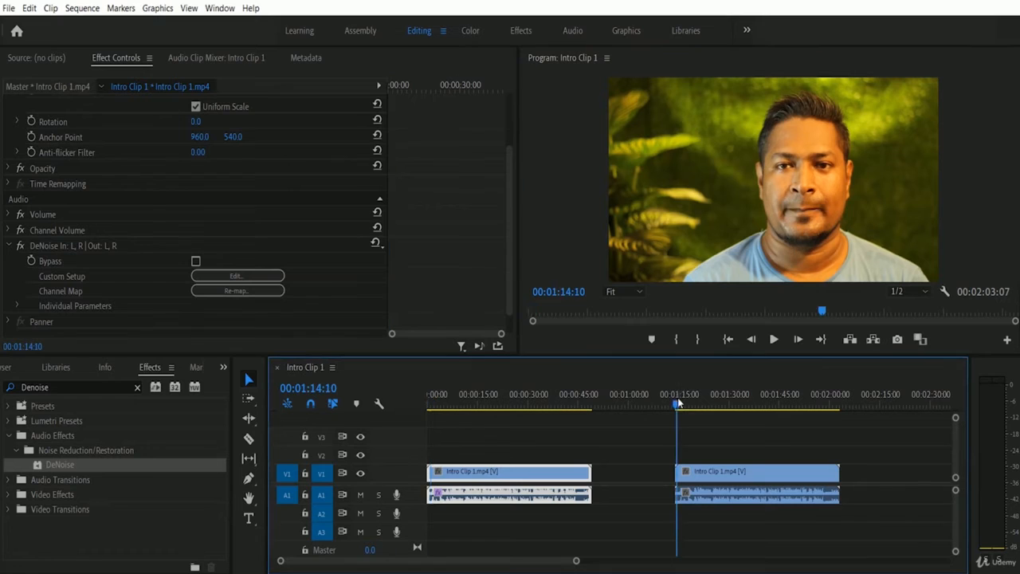
pyautogui.click(773, 340)
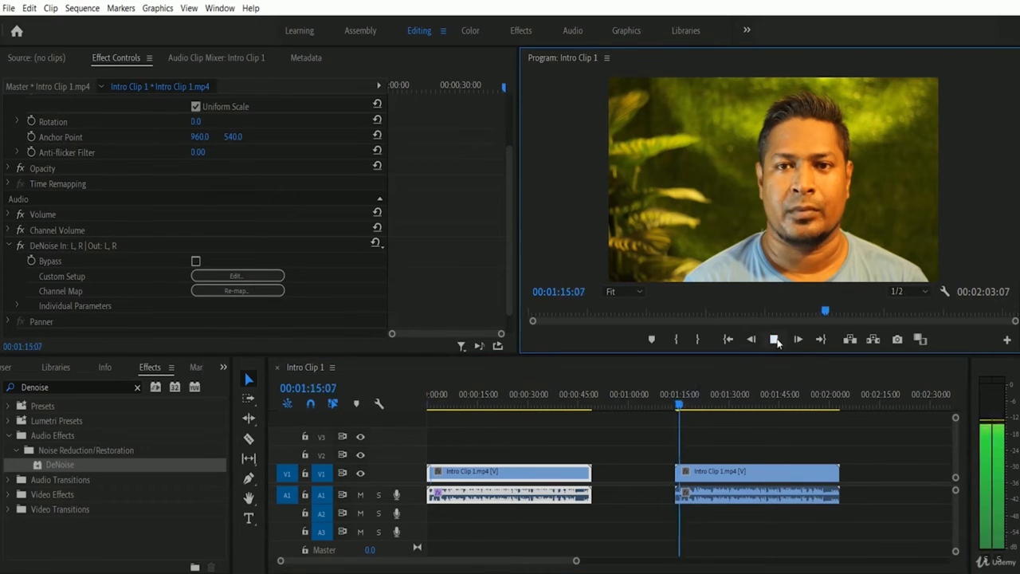
pyautogui.click(773, 340)
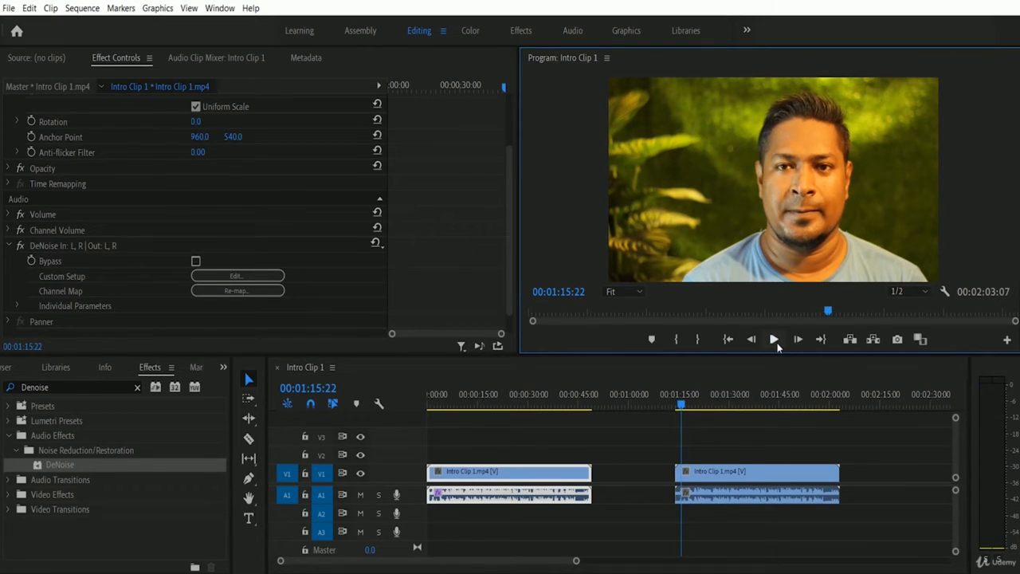
pyautogui.click(430, 404)
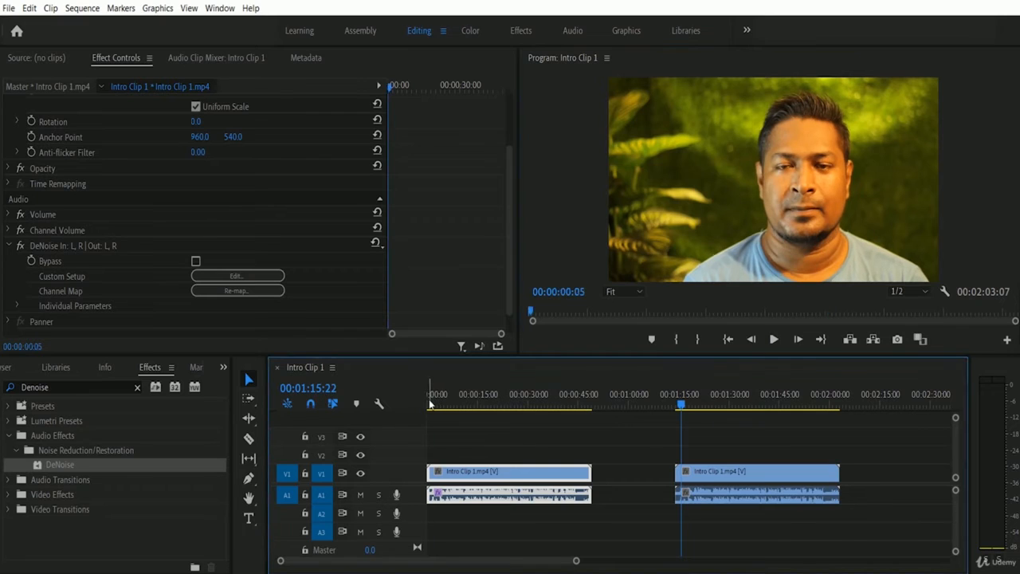
pyautogui.moveTo(430, 402); pyautogui.dragTo(425, 410)
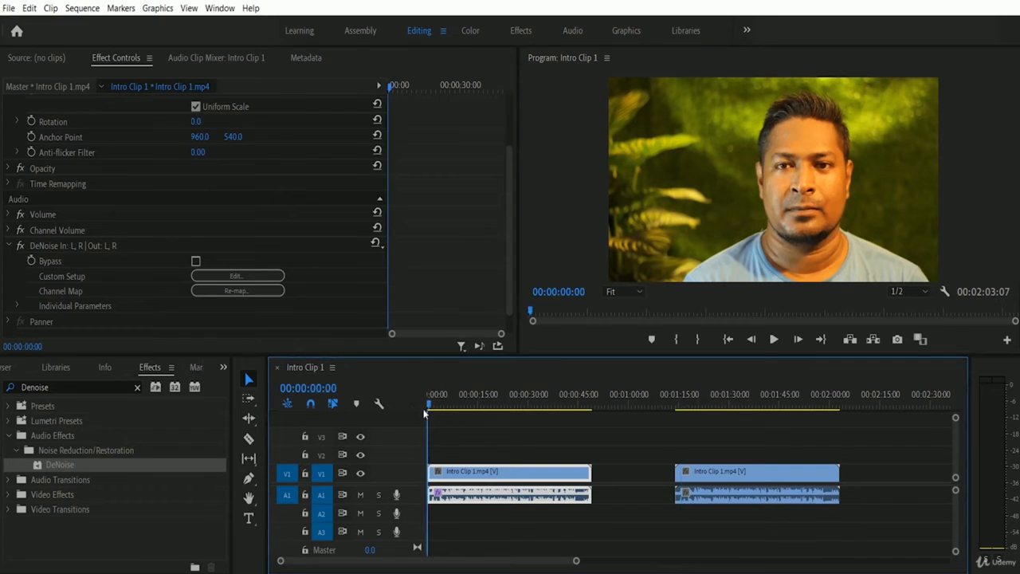
pyautogui.click(777, 340)
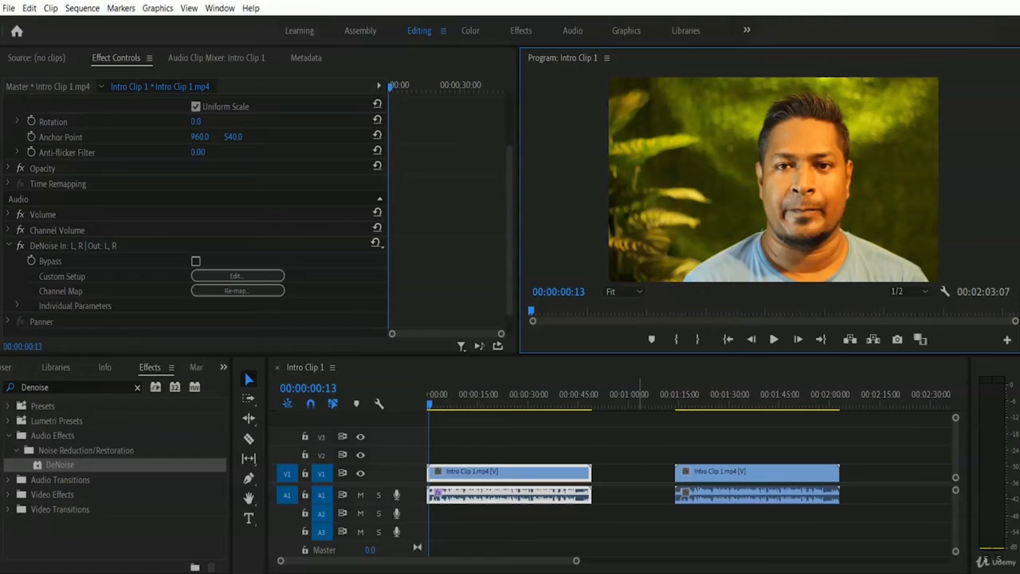
# Open the custom setup of the first clip's DeNoise effect and play the clip to examine its frequency graph
pyautogui.click(471, 503)
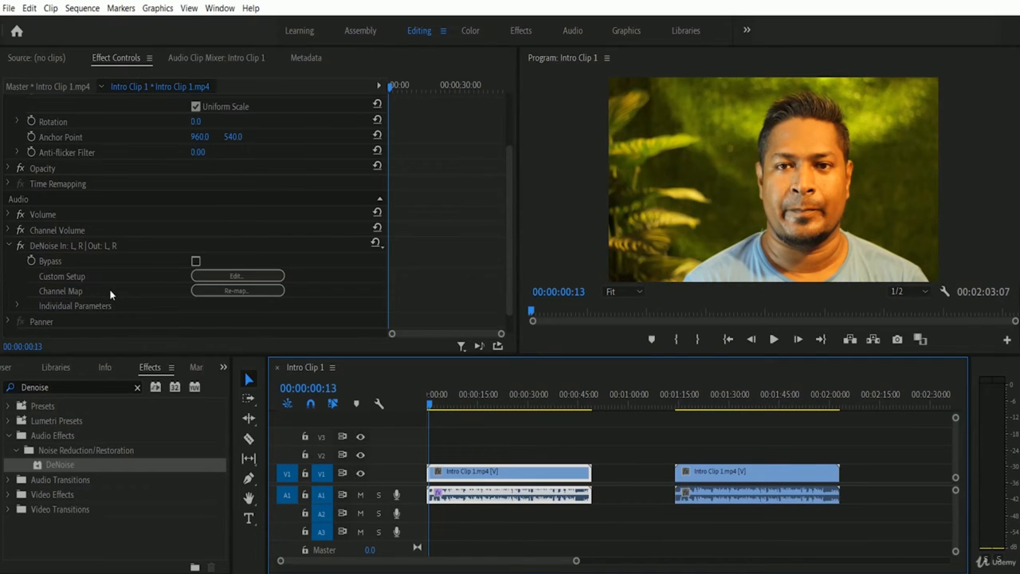
pyautogui.click(247, 275)
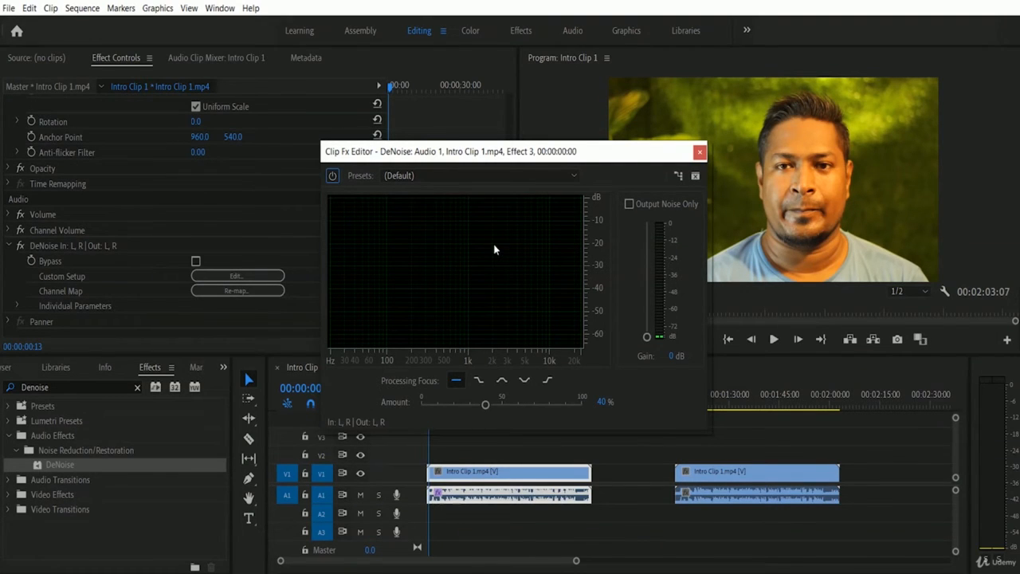
pyautogui.click(771, 343)
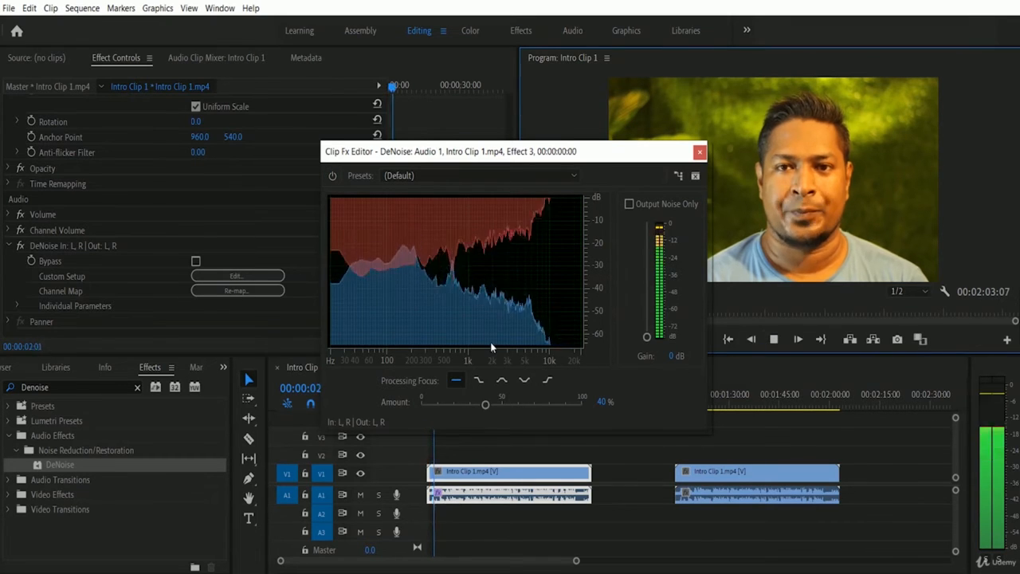
pyautogui.click(774, 340)
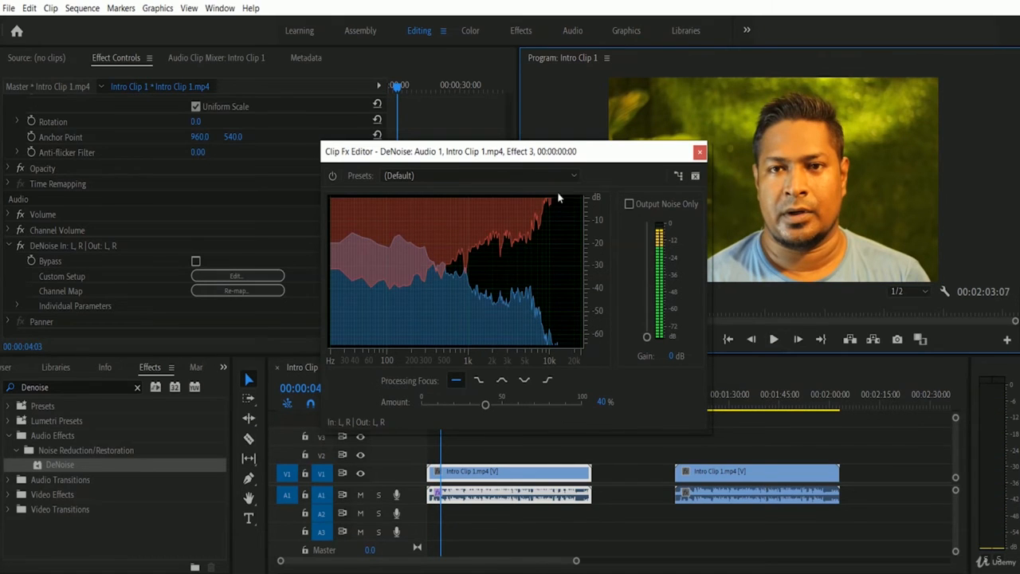
# Move the DeNoise editor clear of the timeline's time ruler and replay the first clip from the sequence start
pyautogui.moveTo(608, 155); pyautogui.dragTo(550, 93)
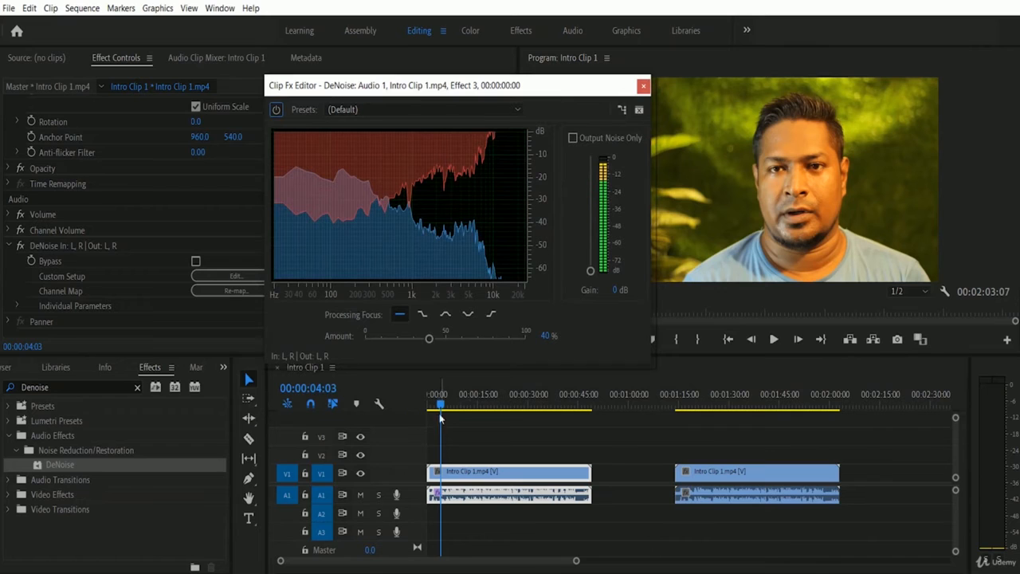
pyautogui.moveTo(442, 407); pyautogui.dragTo(429, 406)
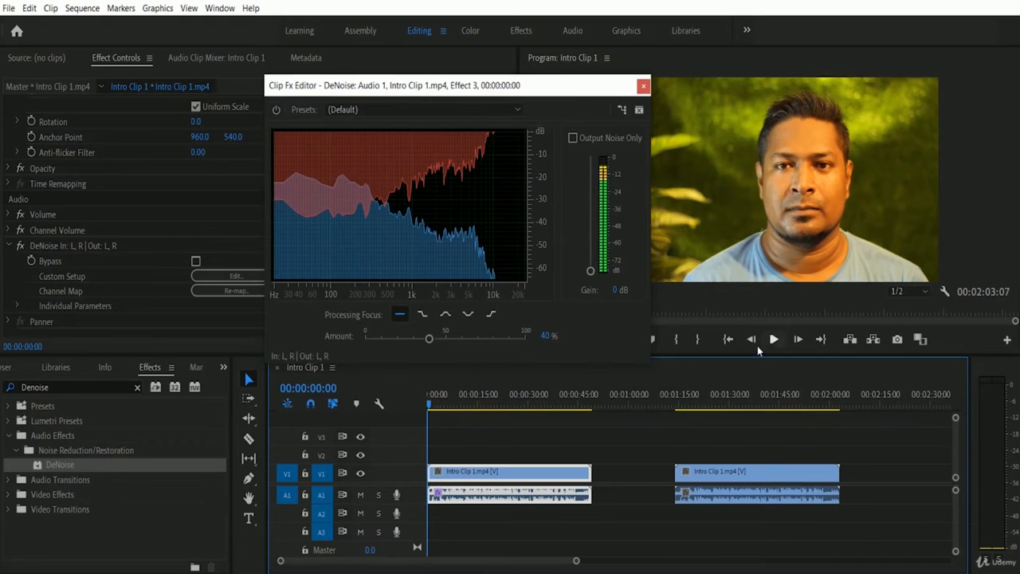
pyautogui.click(774, 341)
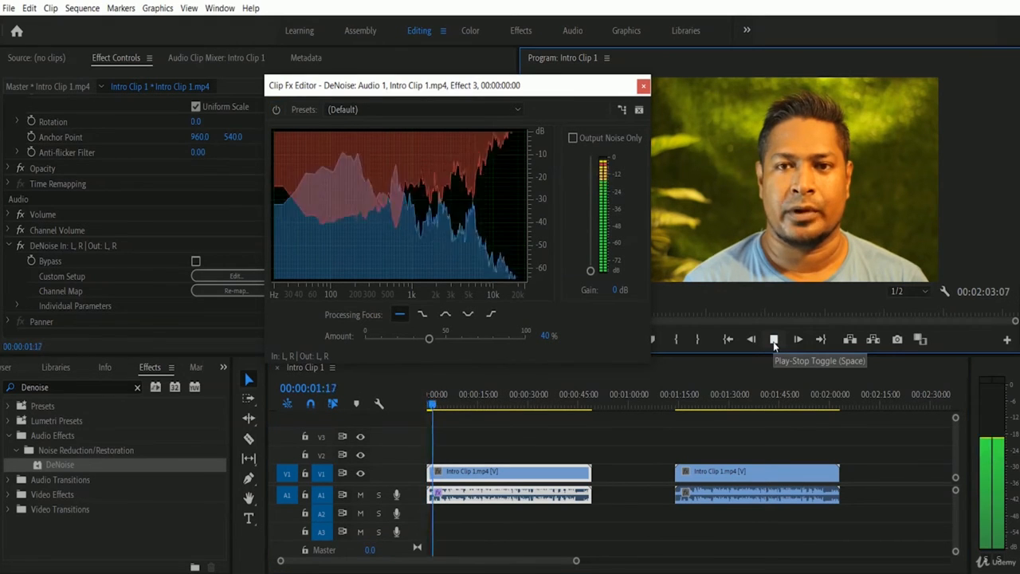
pyautogui.click(774, 341)
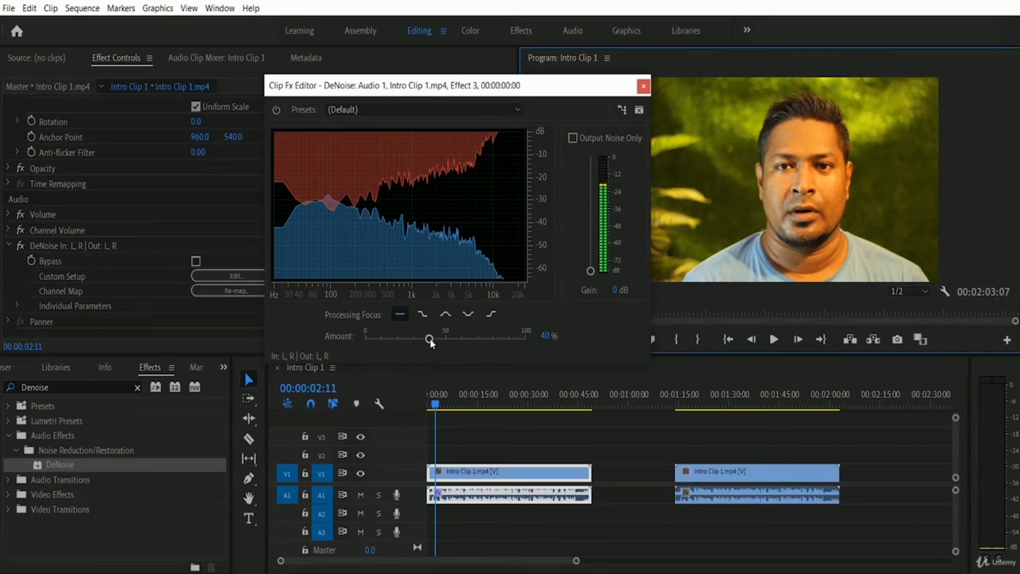
# Set the DeNoise Amount to 70%, listen to the first clip's opening twice, and return to the sequence start
pyautogui.moveTo(431, 341); pyautogui.dragTo(479, 345)
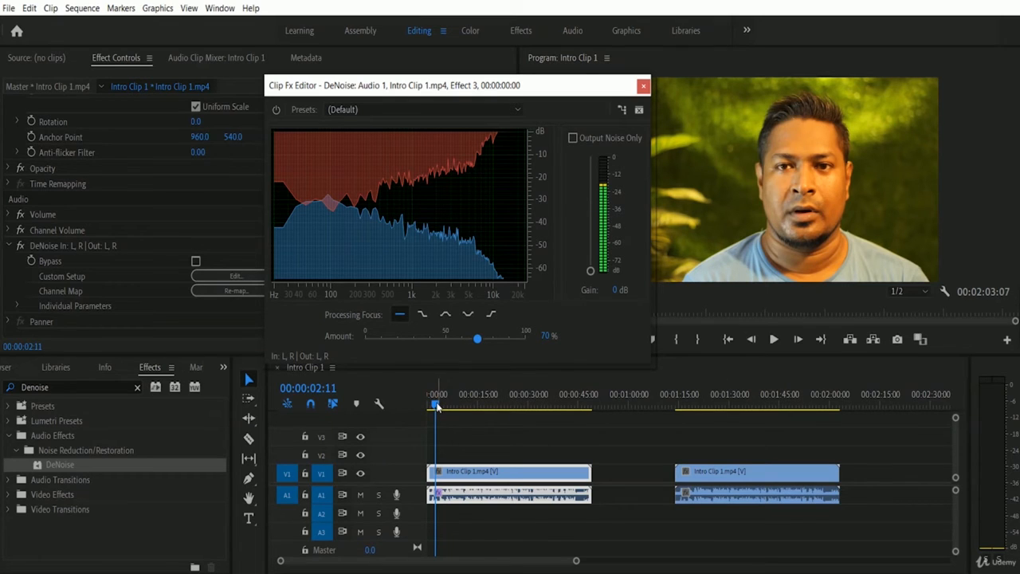
pyautogui.moveTo(436, 405); pyautogui.dragTo(405, 407)
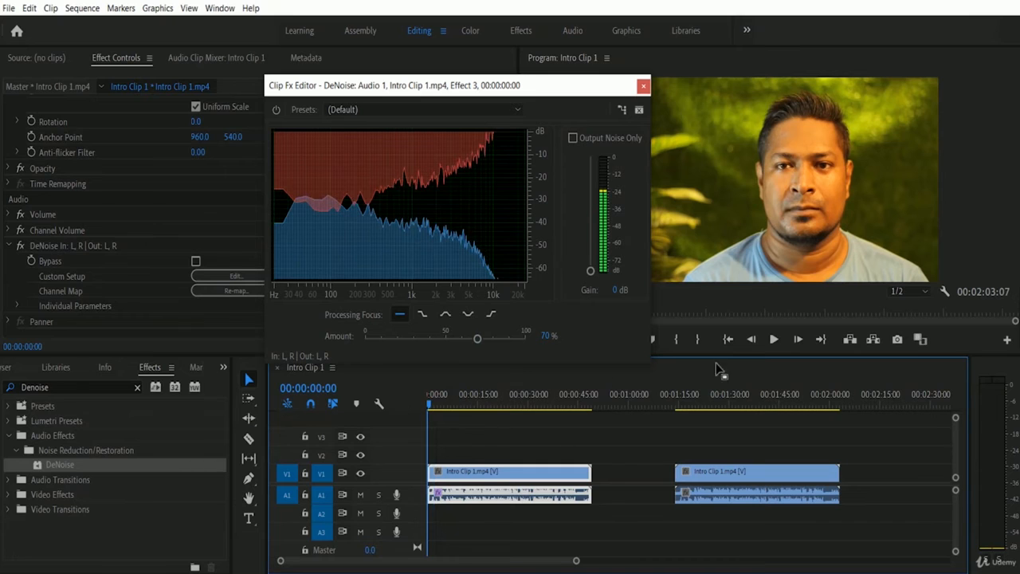
pyautogui.click(773, 339)
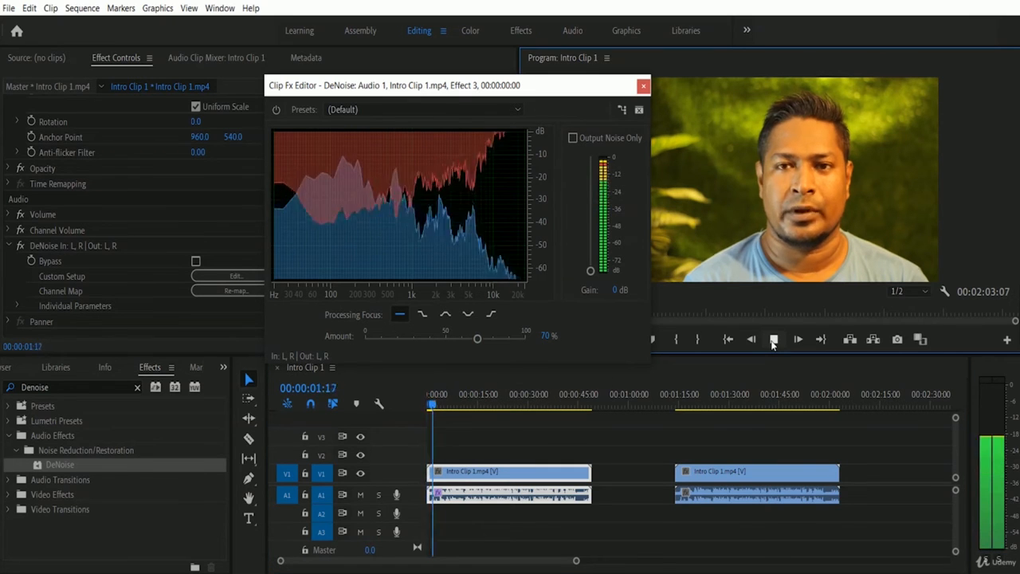
pyautogui.click(773, 339)
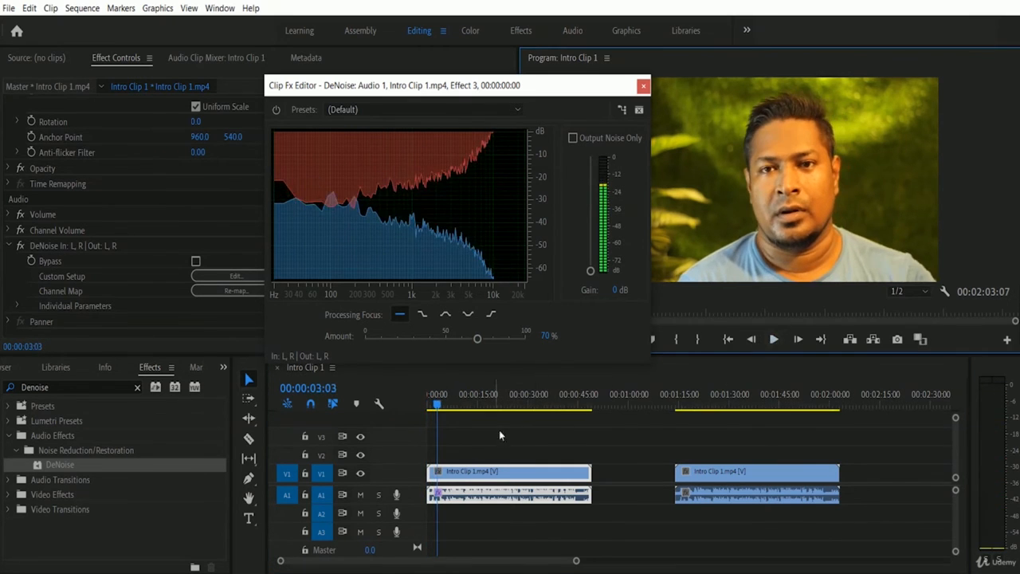
pyautogui.moveTo(437, 405); pyautogui.dragTo(406, 406)
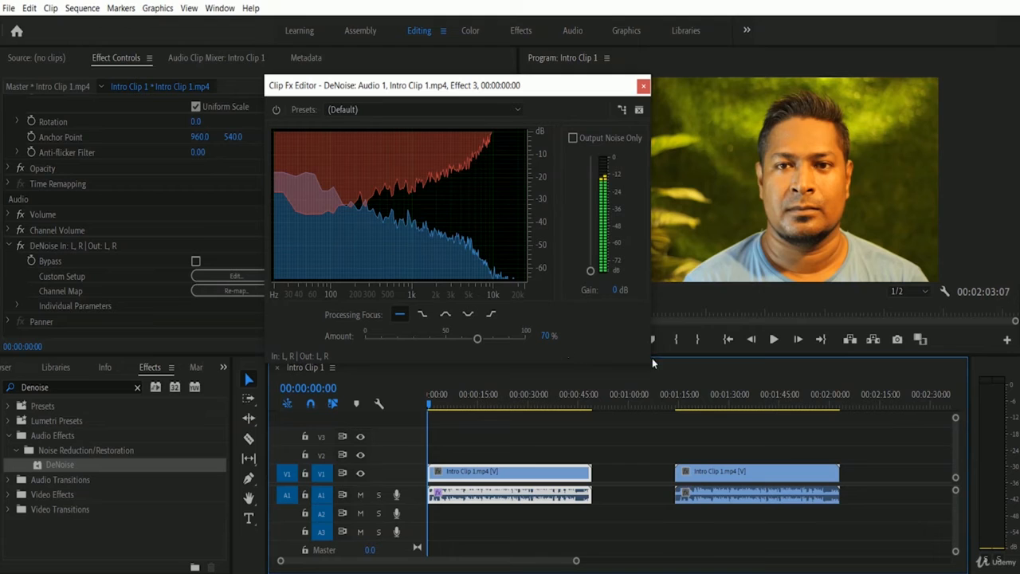
pyautogui.click(774, 339)
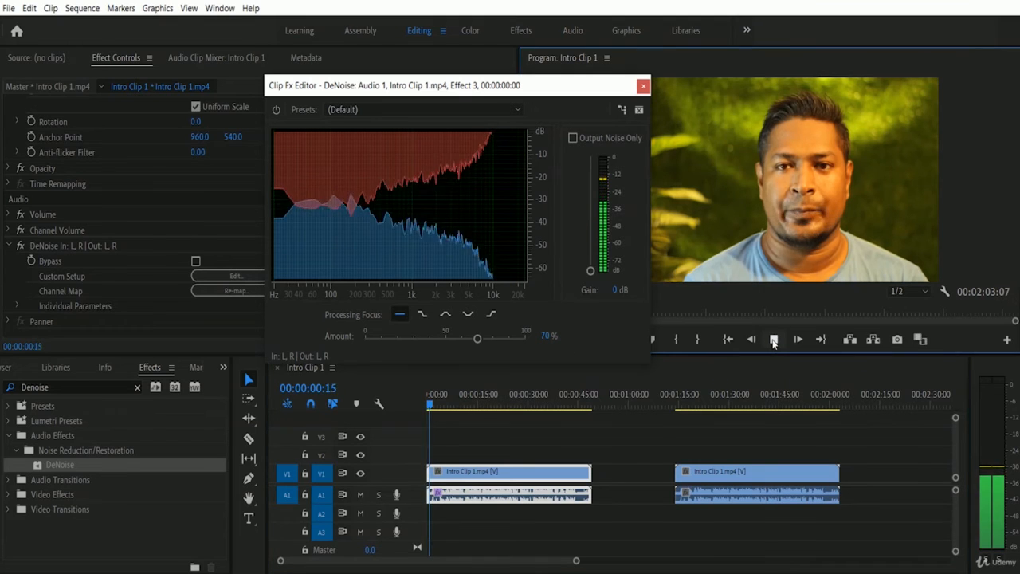
pyautogui.click(773, 341)
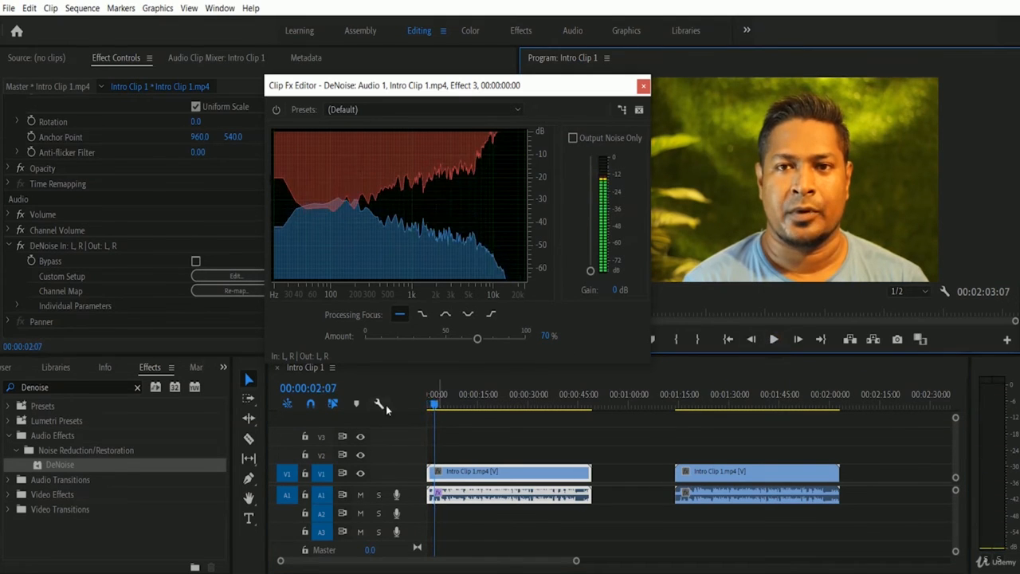
pyautogui.moveTo(435, 406); pyautogui.dragTo(392, 406)
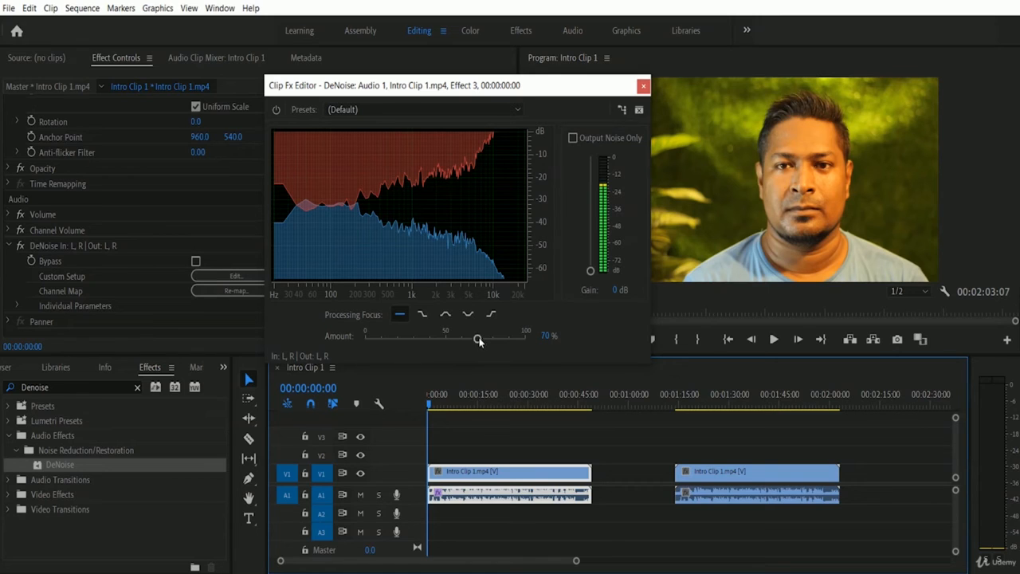
# Set the DeNoise Amount to 90% and play the first clip's opening three times, restarting from the sequence start
pyautogui.moveTo(478, 339); pyautogui.dragTo(509, 338)
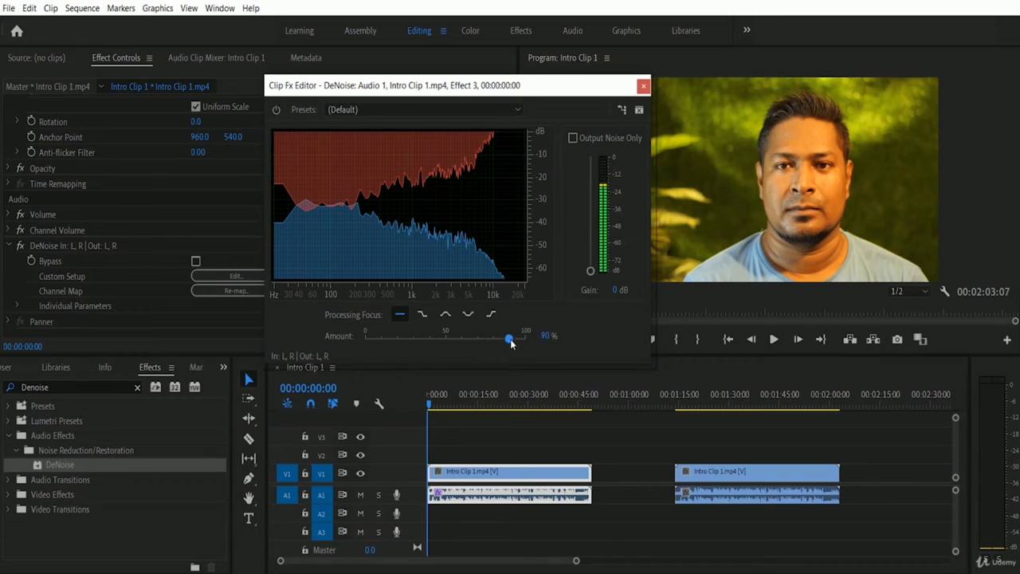
pyautogui.click(775, 339)
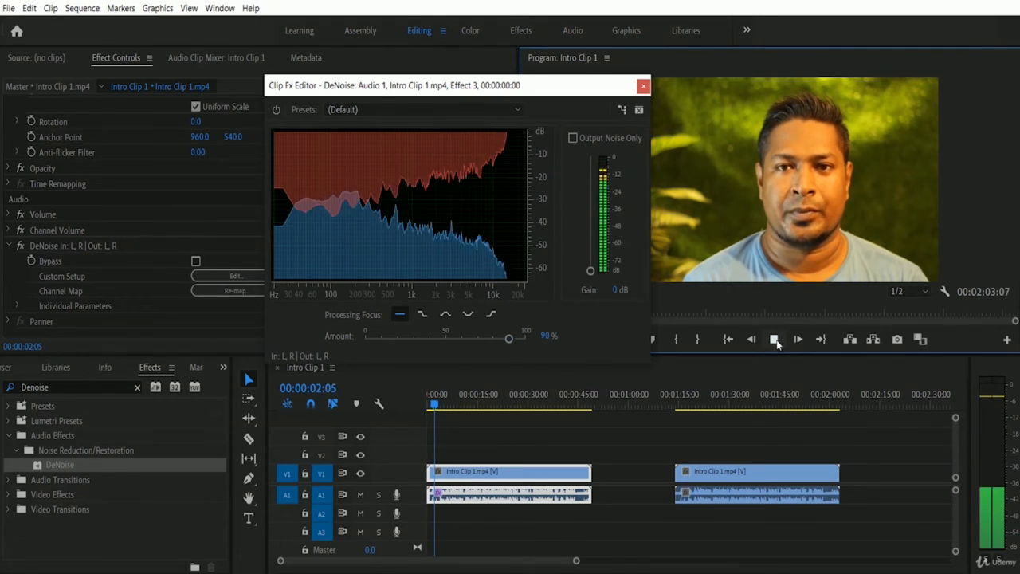
pyautogui.click(775, 339)
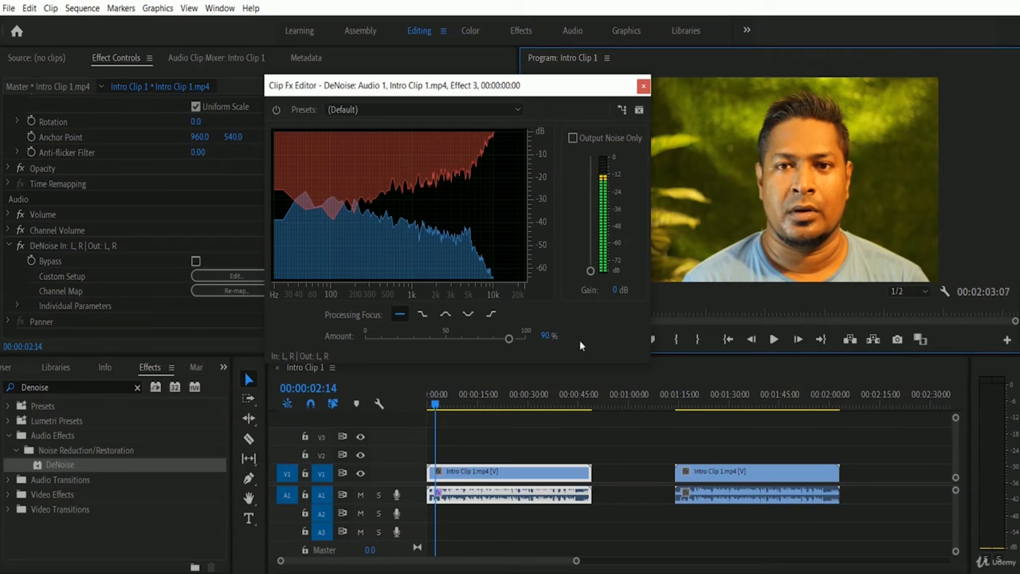
pyautogui.moveTo(436, 405); pyautogui.dragTo(406, 409)
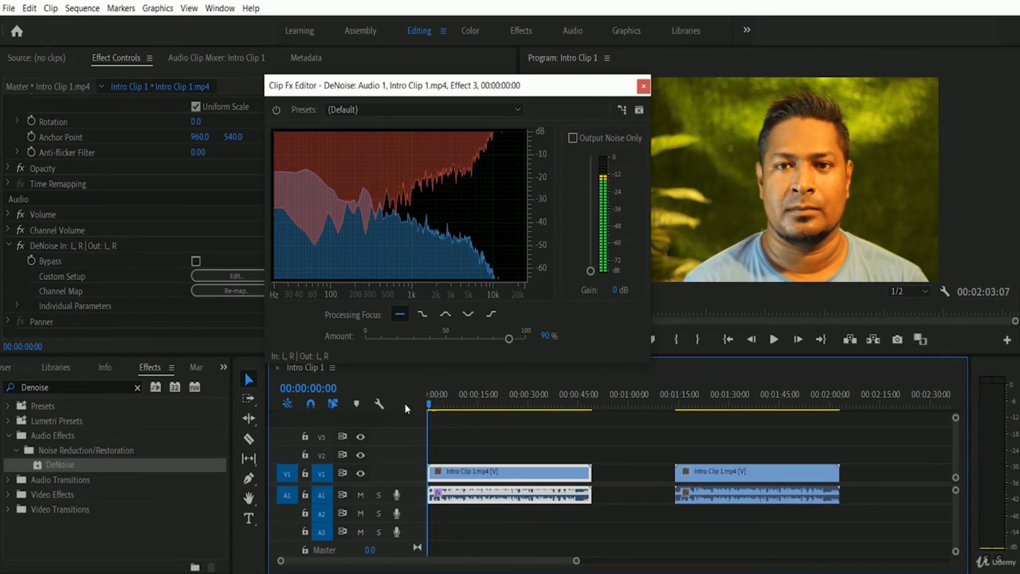
pyautogui.click(774, 340)
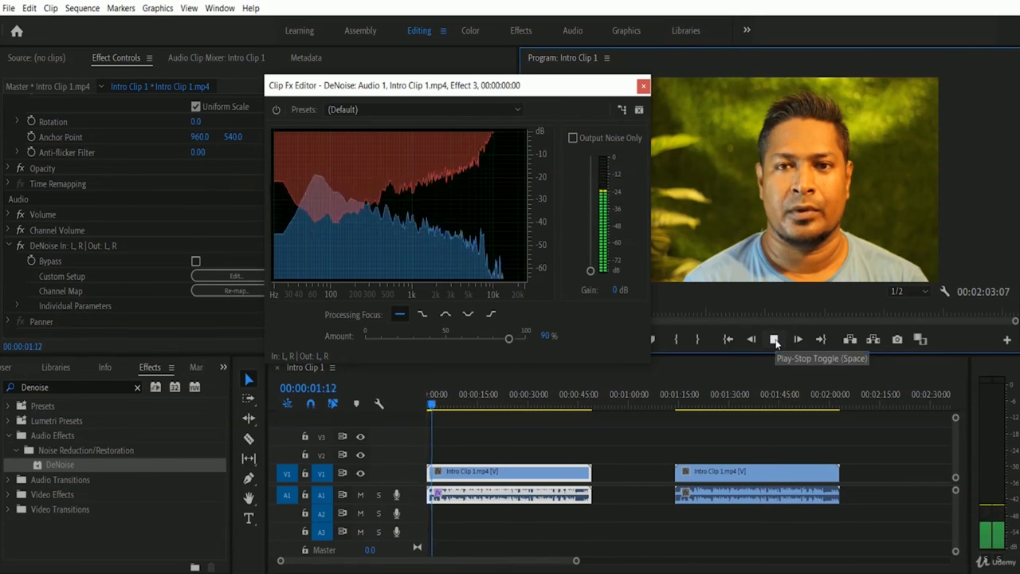
pyautogui.click(774, 340)
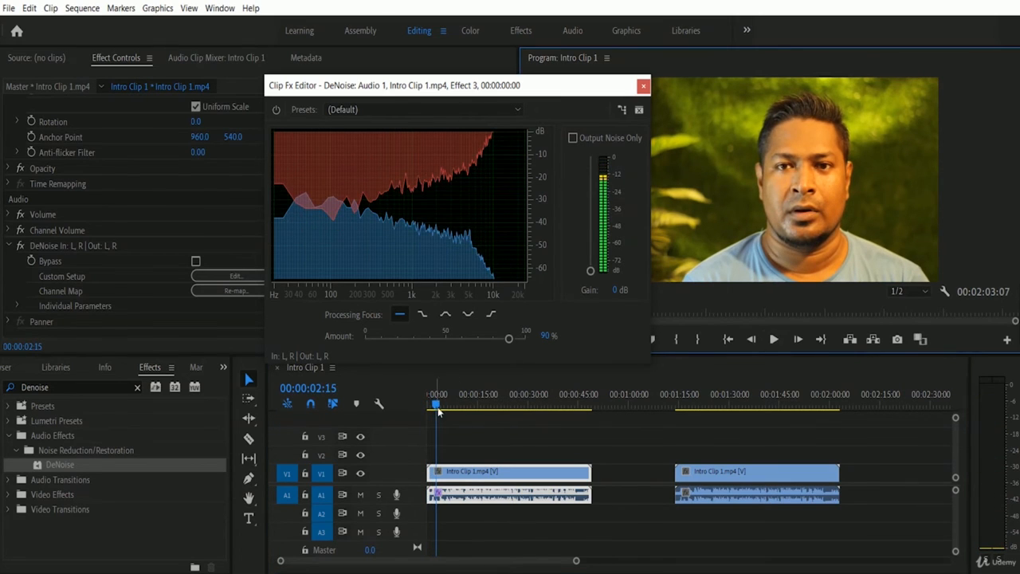
pyautogui.moveTo(438, 411); pyautogui.dragTo(382, 413)
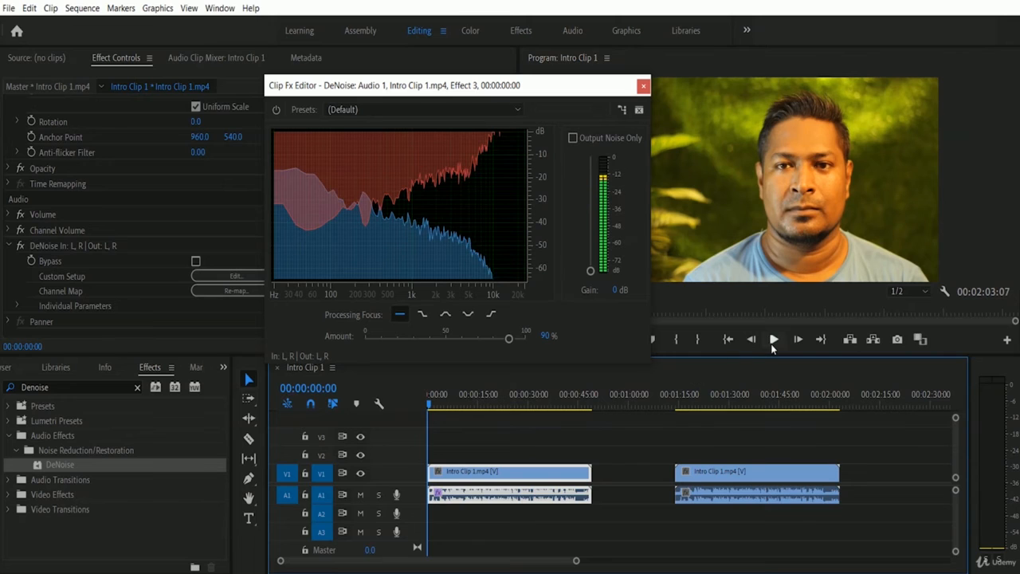
pyautogui.click(771, 344)
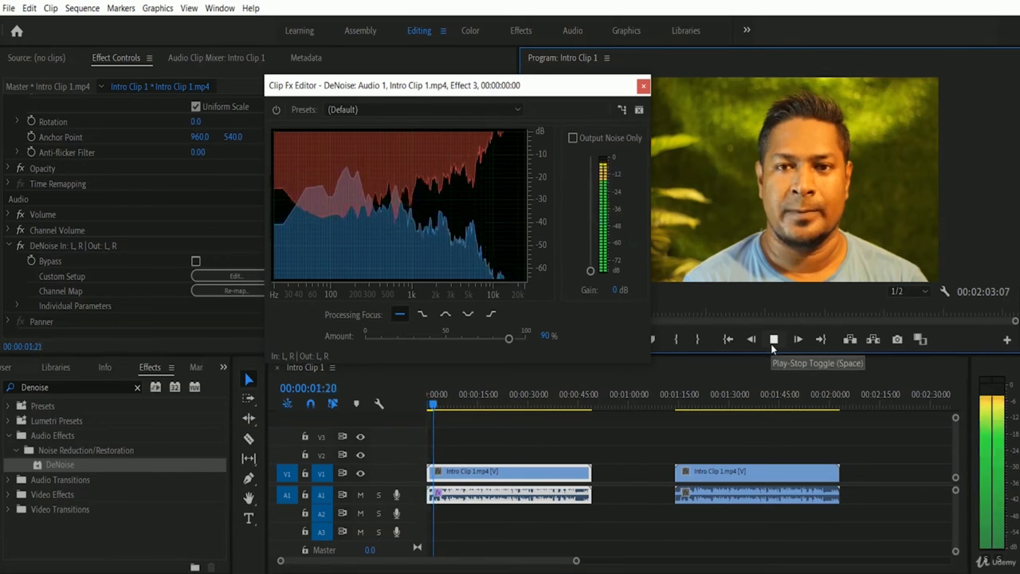
pyautogui.click(771, 343)
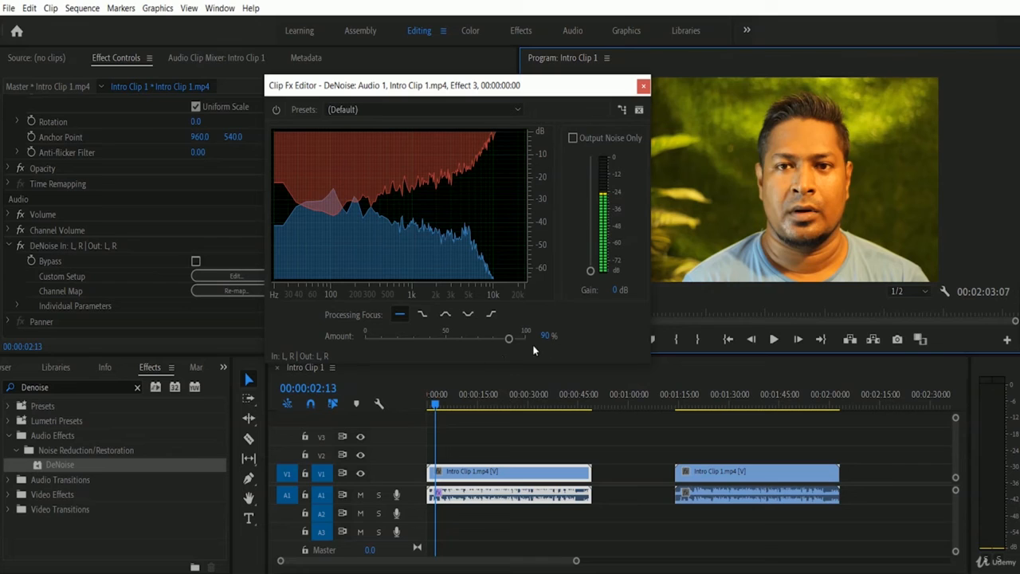
# Set the DeNoise Amount to 100% and listen to the first clip's opening twice from the sequence start
pyautogui.moveTo(513, 337); pyautogui.dragTo(533, 338)
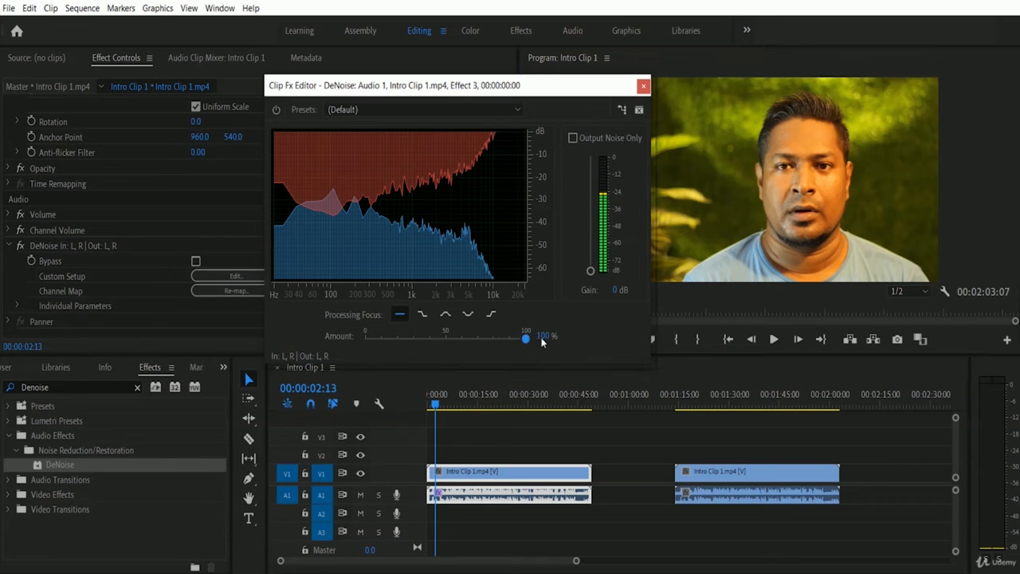
pyautogui.moveTo(437, 405); pyautogui.dragTo(429, 404)
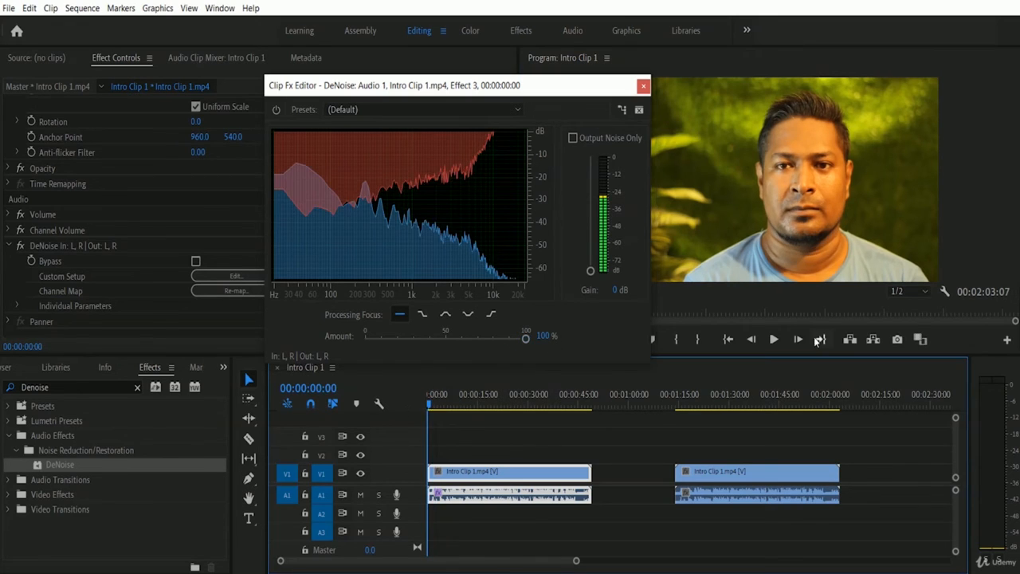
pyautogui.click(773, 341)
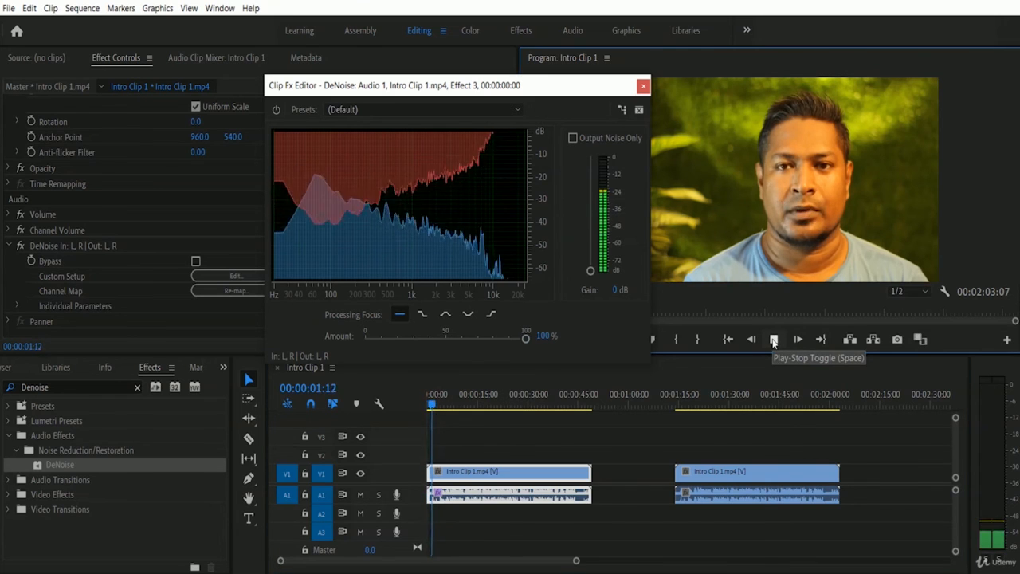
pyautogui.click(773, 340)
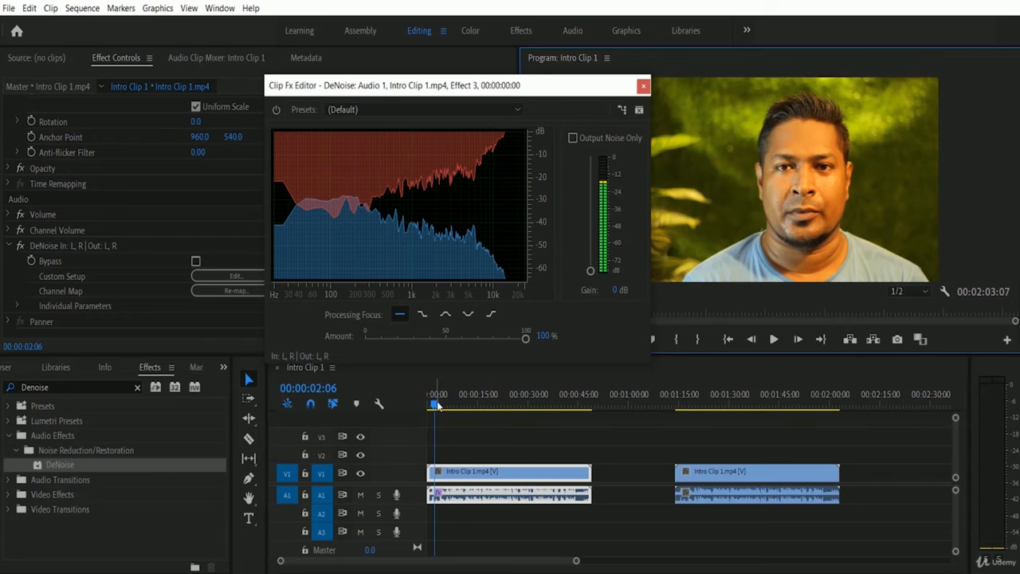
pyautogui.moveTo(437, 404); pyautogui.dragTo(428, 405)
pyautogui.click(774, 340)
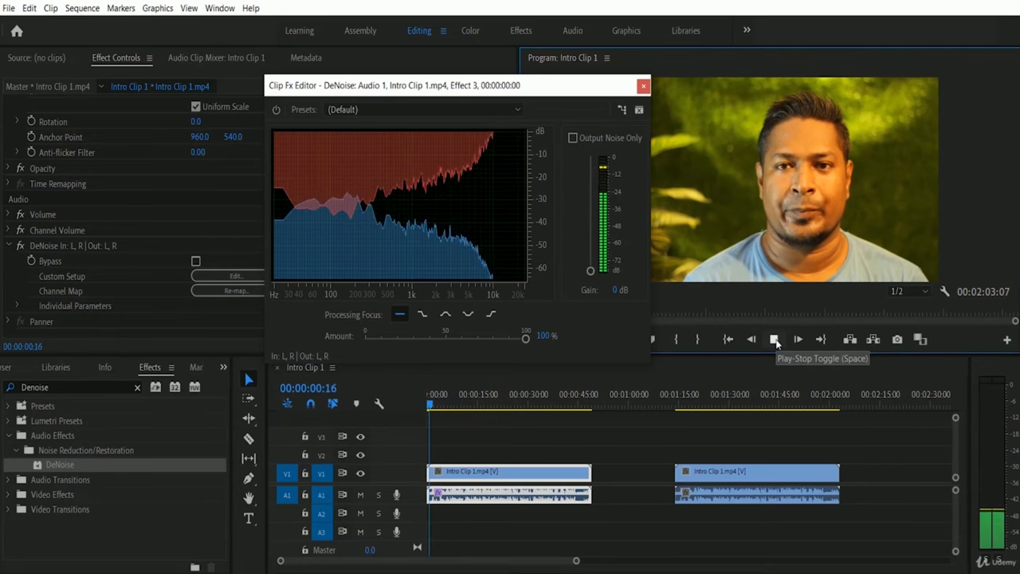
pyautogui.click(775, 341)
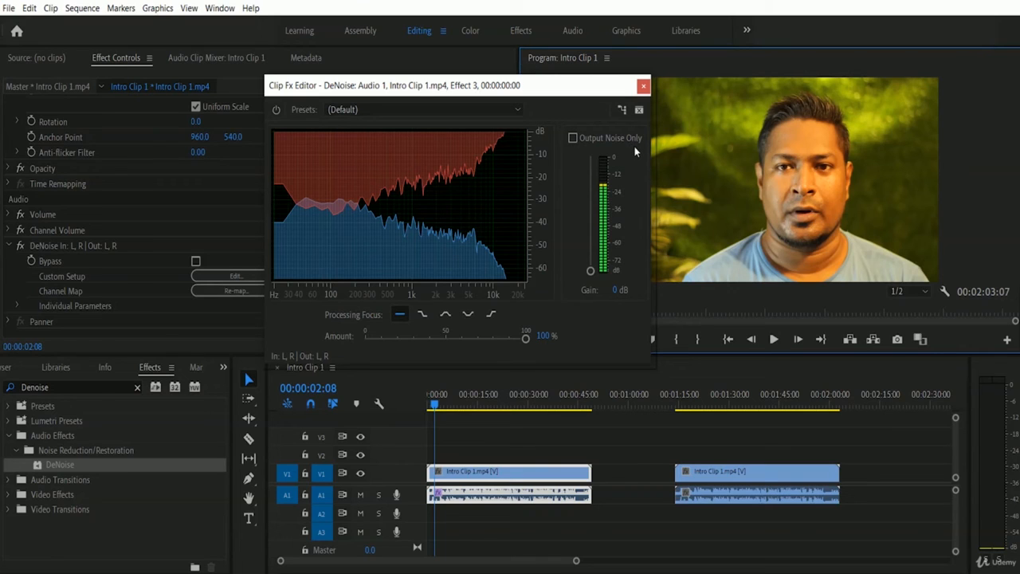
# Enable Output Noise Only for DeNoise and play the first clip's opening from the sequence start
pyautogui.click(573, 138)
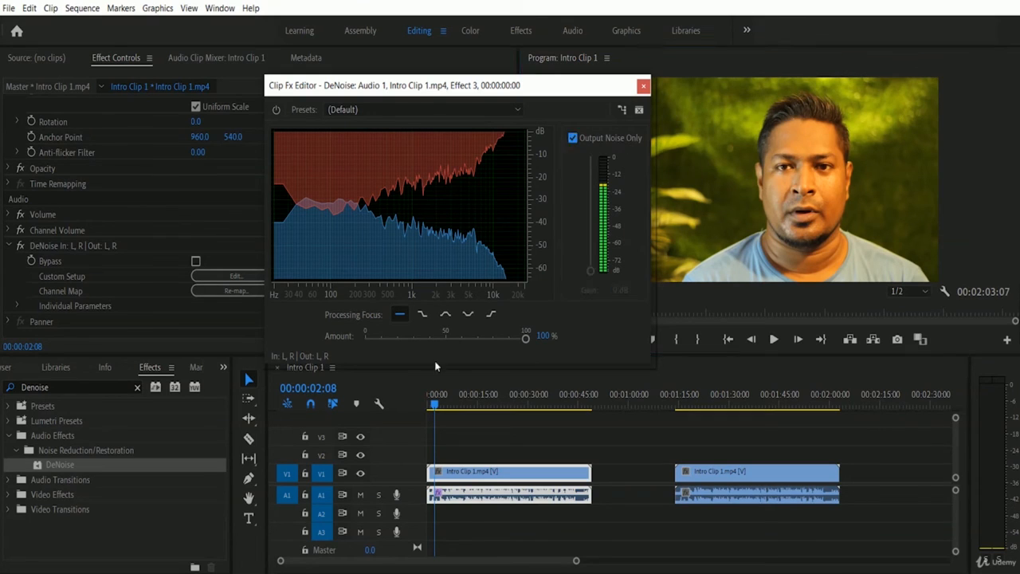
pyautogui.moveTo(434, 405); pyautogui.dragTo(428, 405)
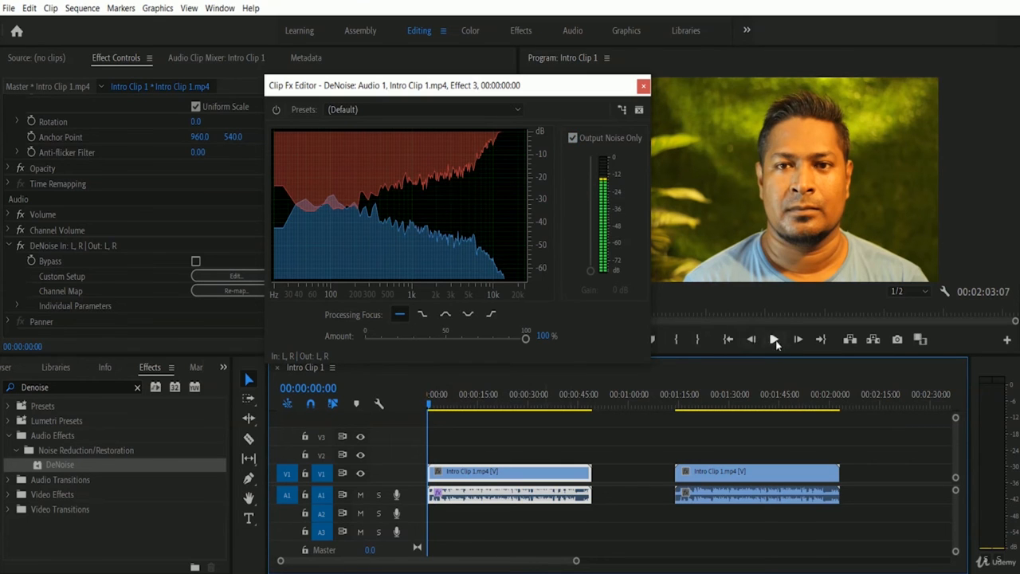
pyautogui.click(774, 340)
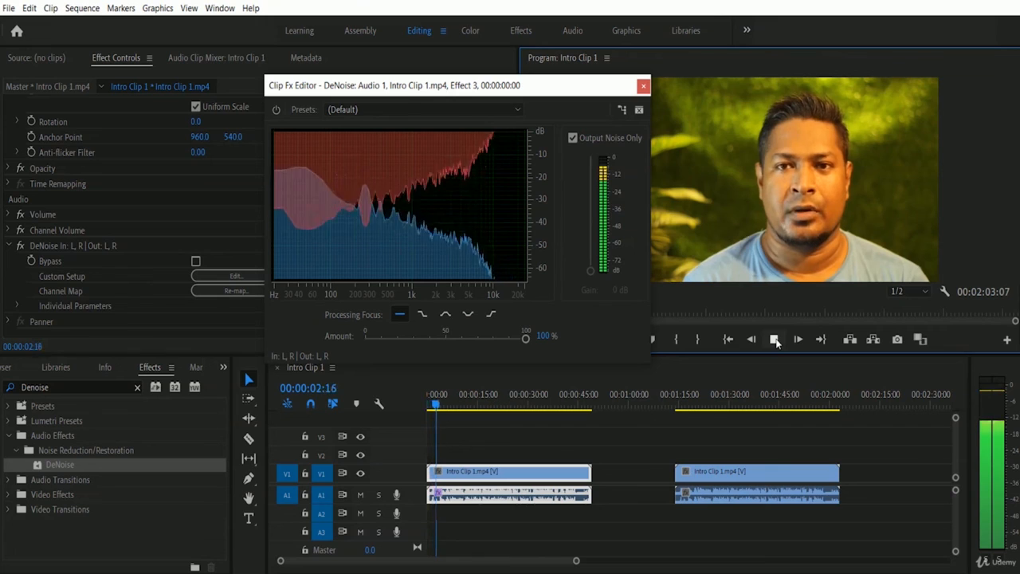
pyautogui.click(774, 340)
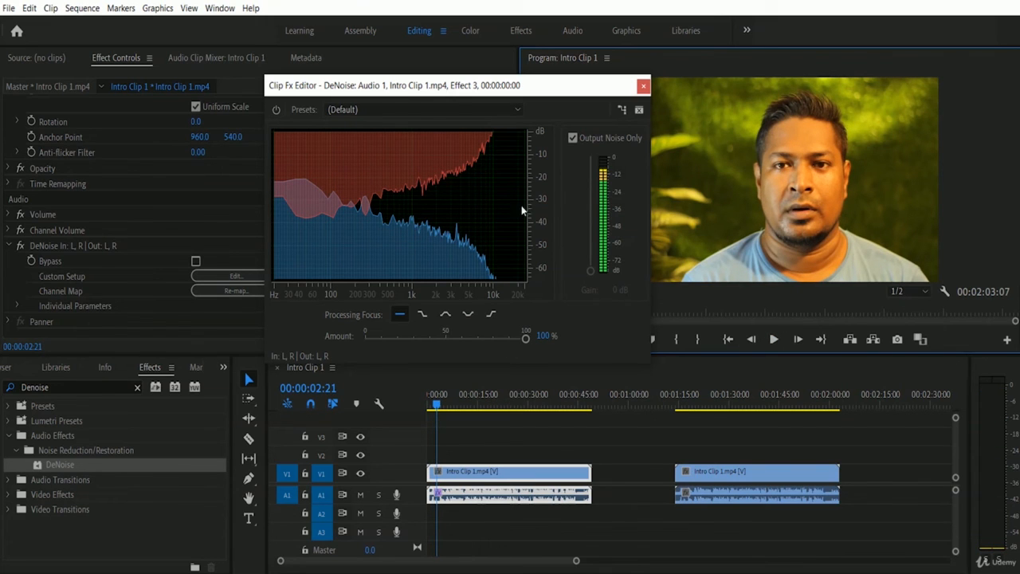
# Disable Output Noise Only and replay the first clip's opening from the sequence start
pyautogui.click(573, 138)
pyautogui.moveTo(436, 402); pyautogui.dragTo(400, 402)
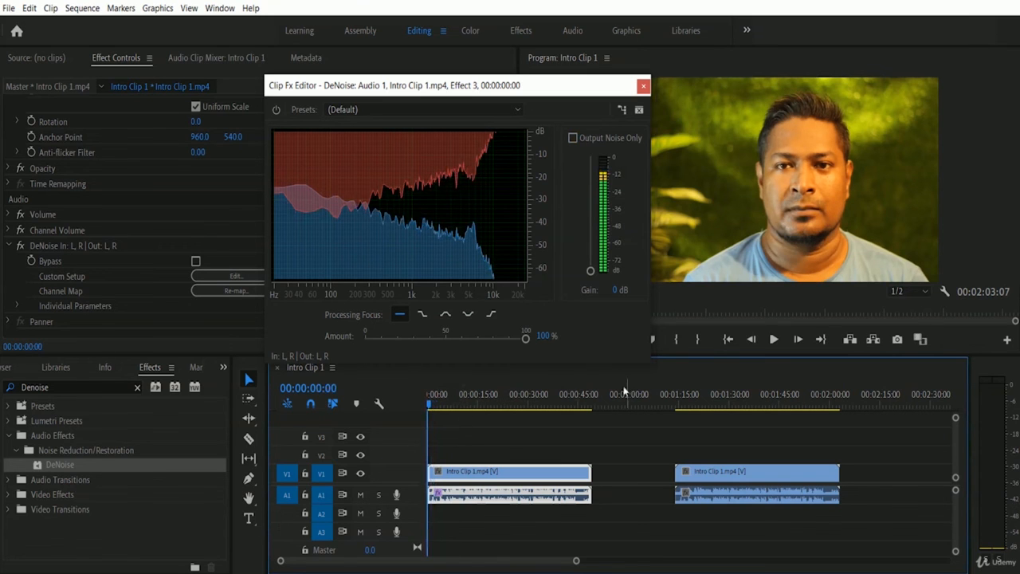
pyautogui.click(773, 339)
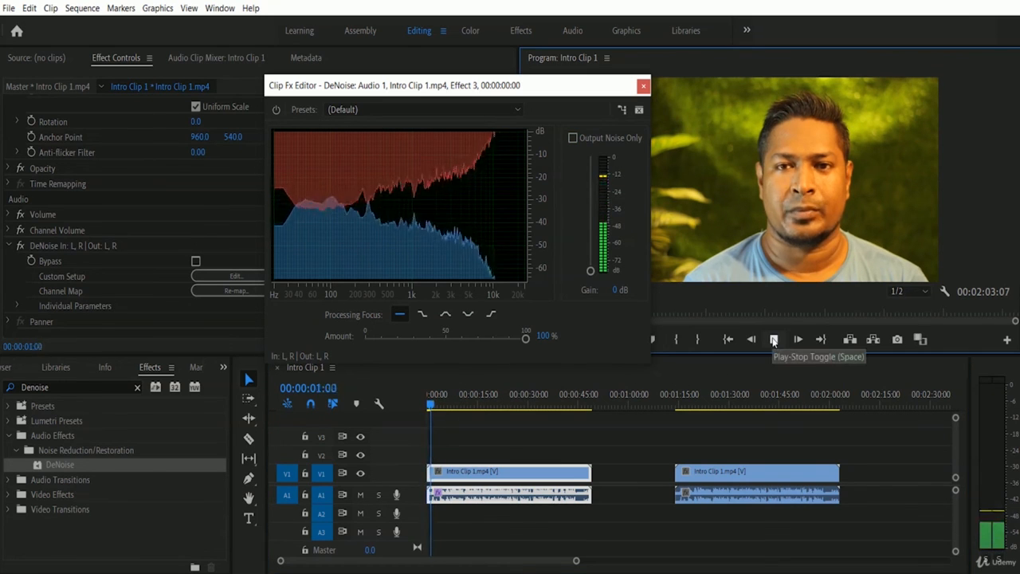
pyautogui.click(773, 339)
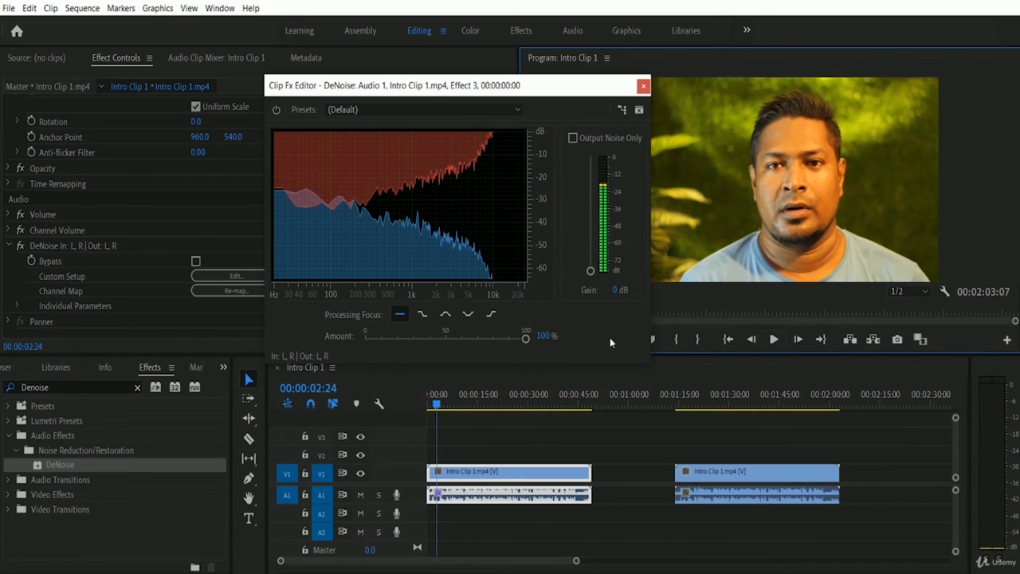
# Close the DeNoise editor and play the treated first clip's opening from the sequence start
pyautogui.click(643, 87)
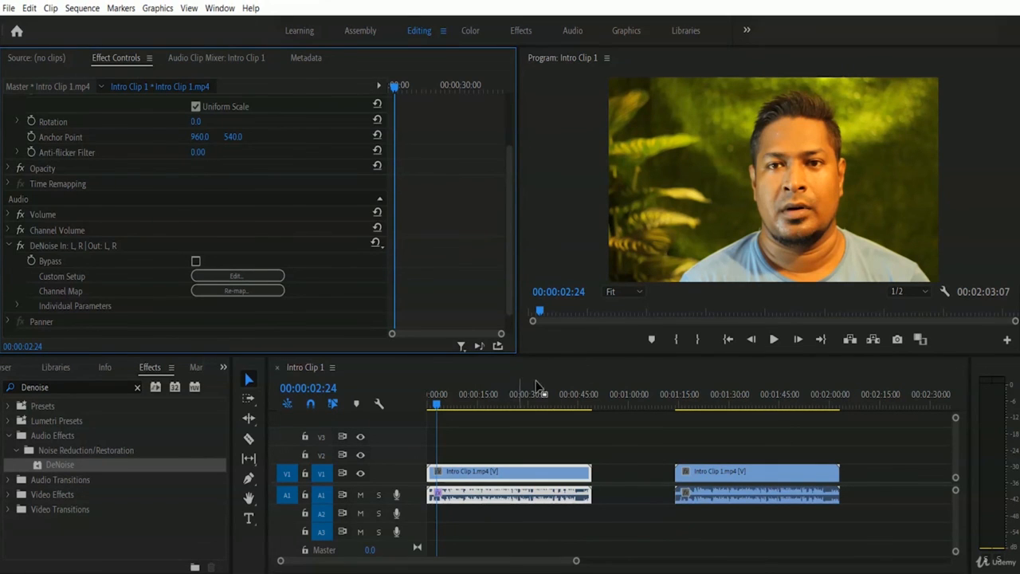
pyautogui.moveTo(437, 405); pyautogui.dragTo(425, 407)
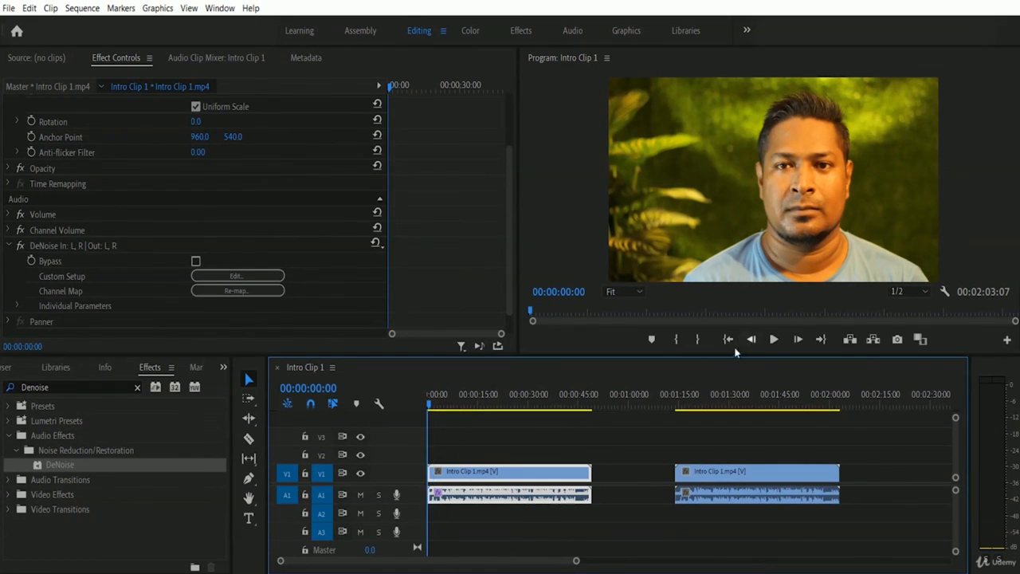
pyautogui.click(774, 340)
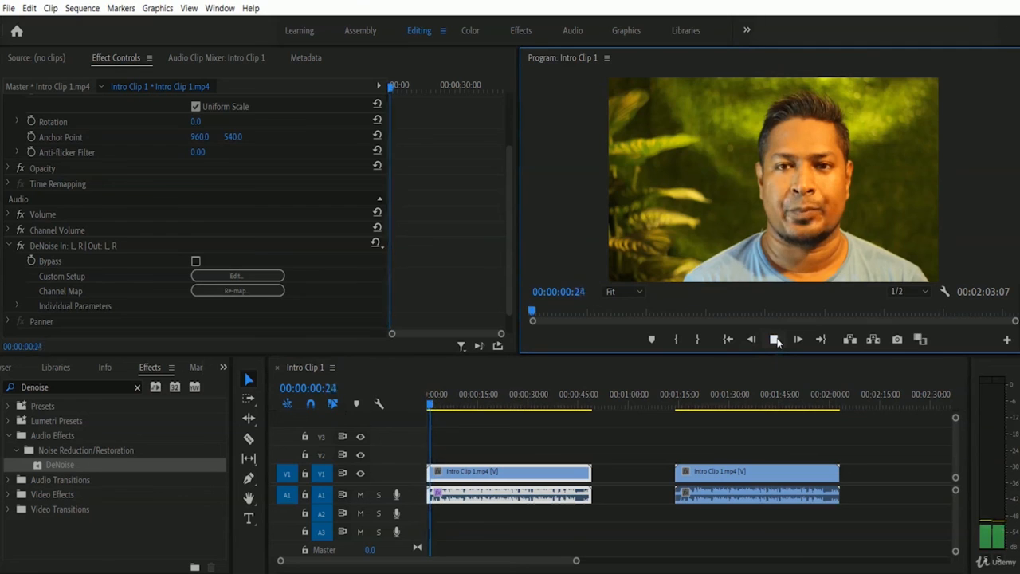
pyautogui.click(775, 340)
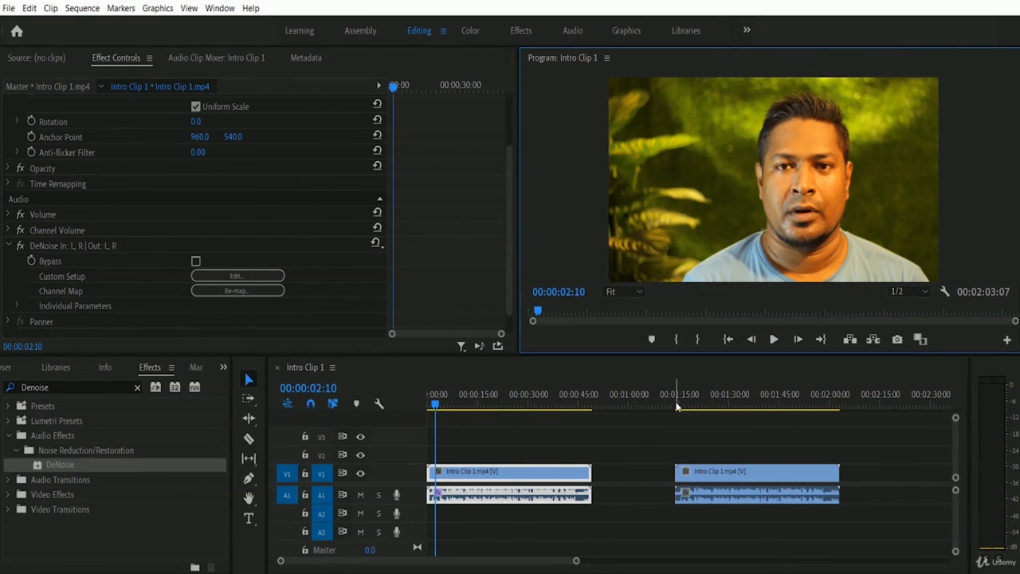
# Select the untreated copy of Intro Clip 1 and play its opening from 00:01:14:00
pyautogui.click(742, 471)
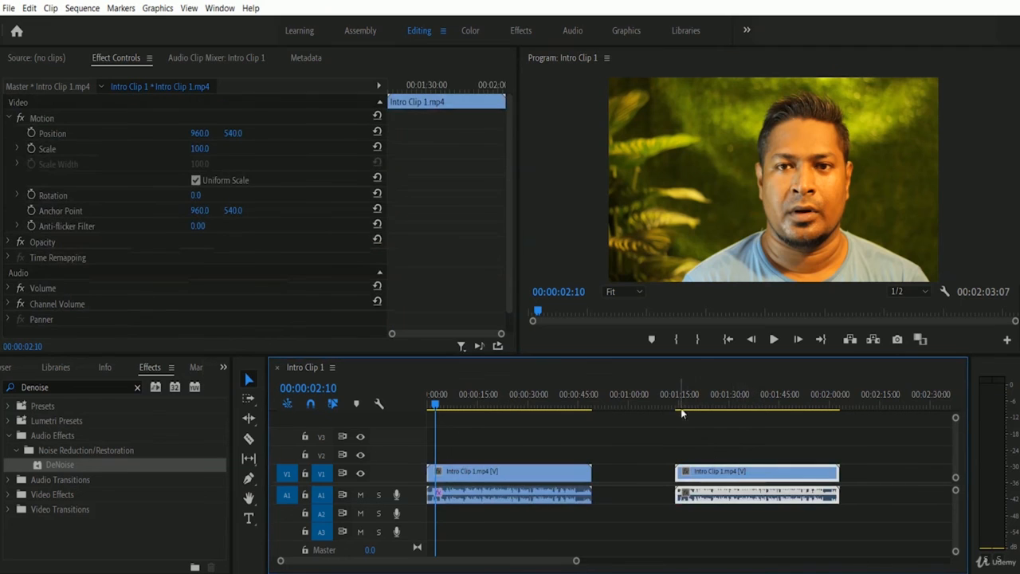
pyautogui.click(676, 402)
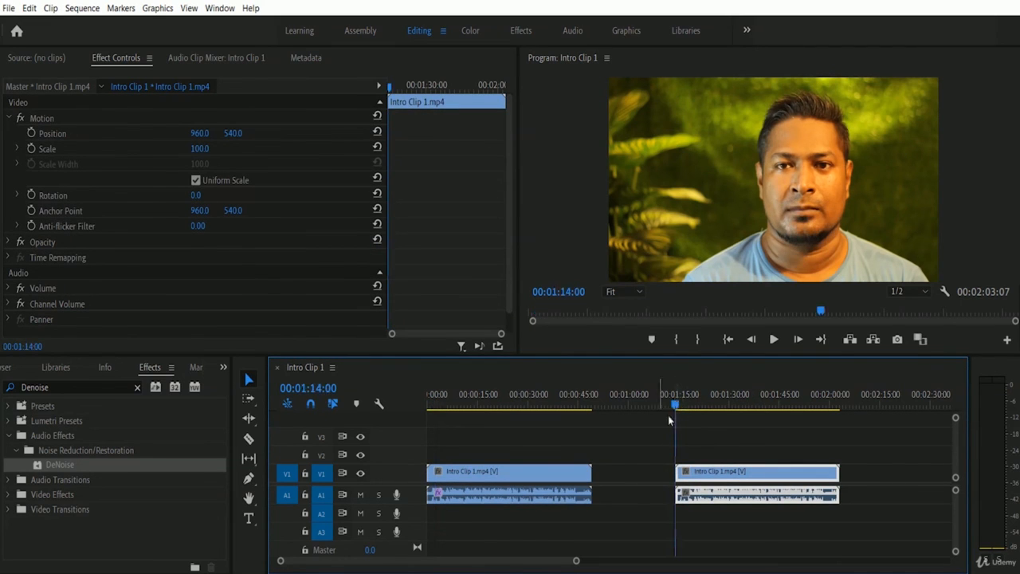
pyautogui.click(774, 340)
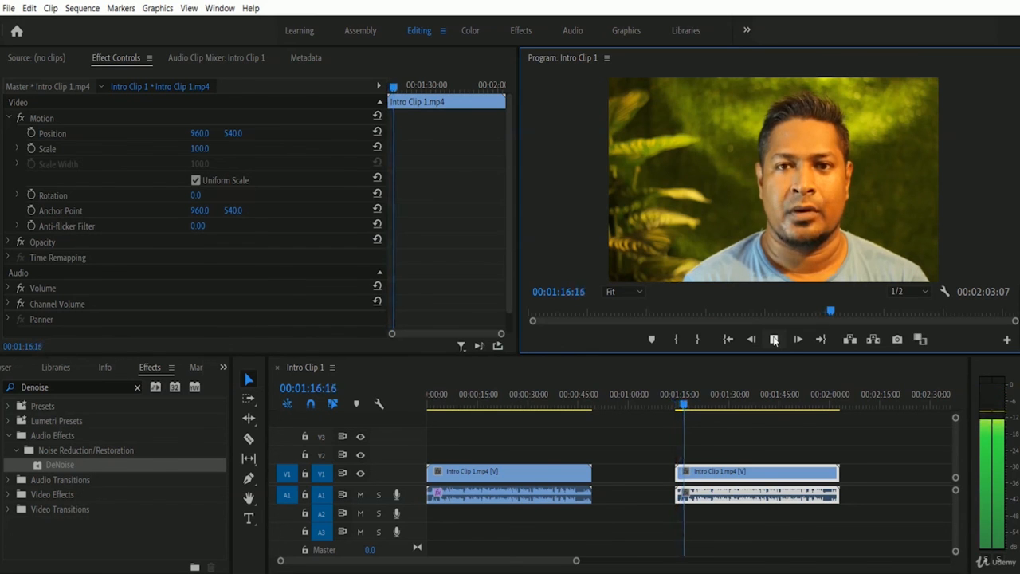
pyautogui.click(774, 339)
# Replay the openings of the treated clip, the untreated copy and the treated clip again to compare their noise levels
pyautogui.click(428, 401)
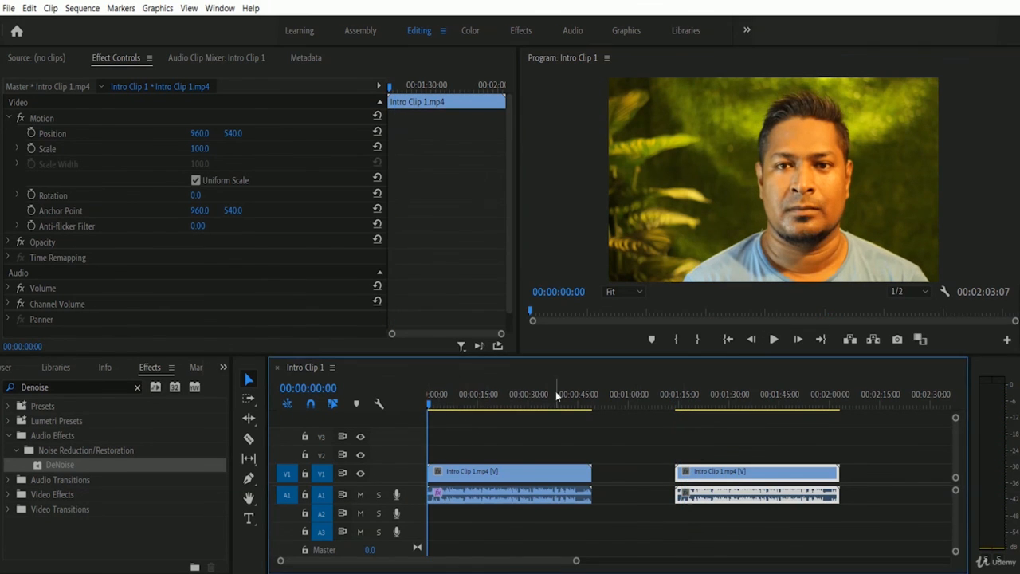
pyautogui.click(774, 339)
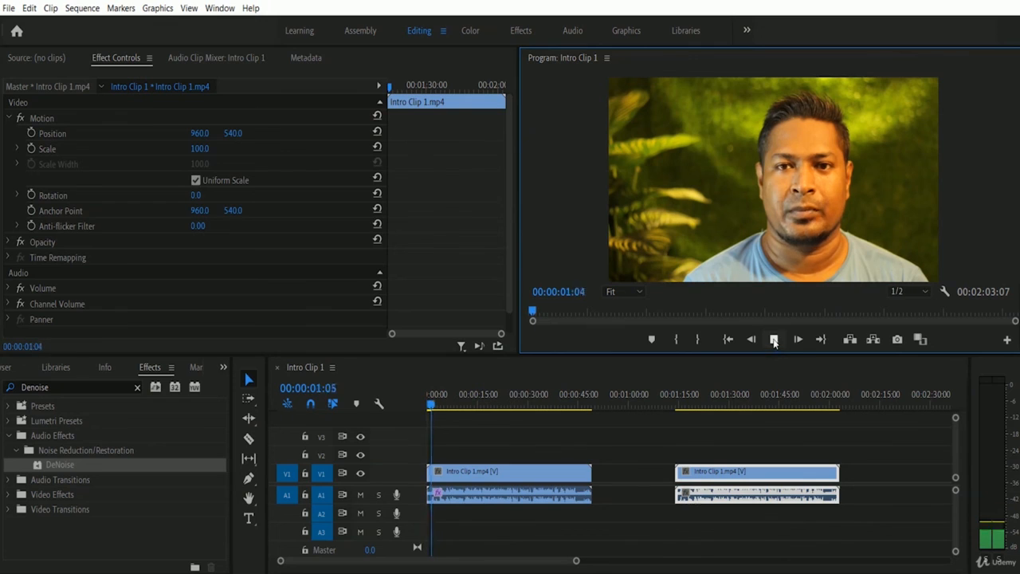
pyautogui.click(773, 339)
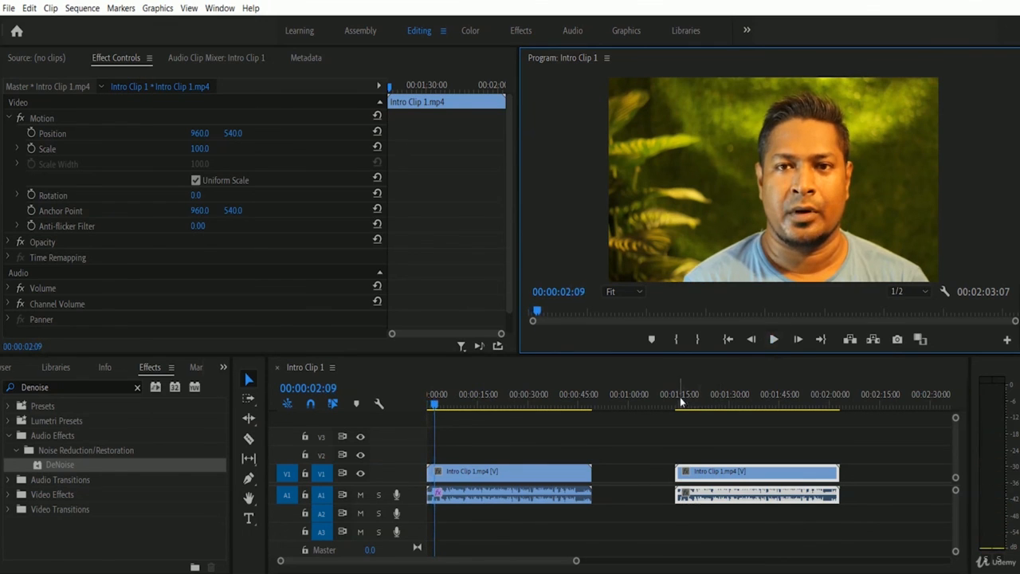
pyautogui.click(677, 404)
pyautogui.click(774, 339)
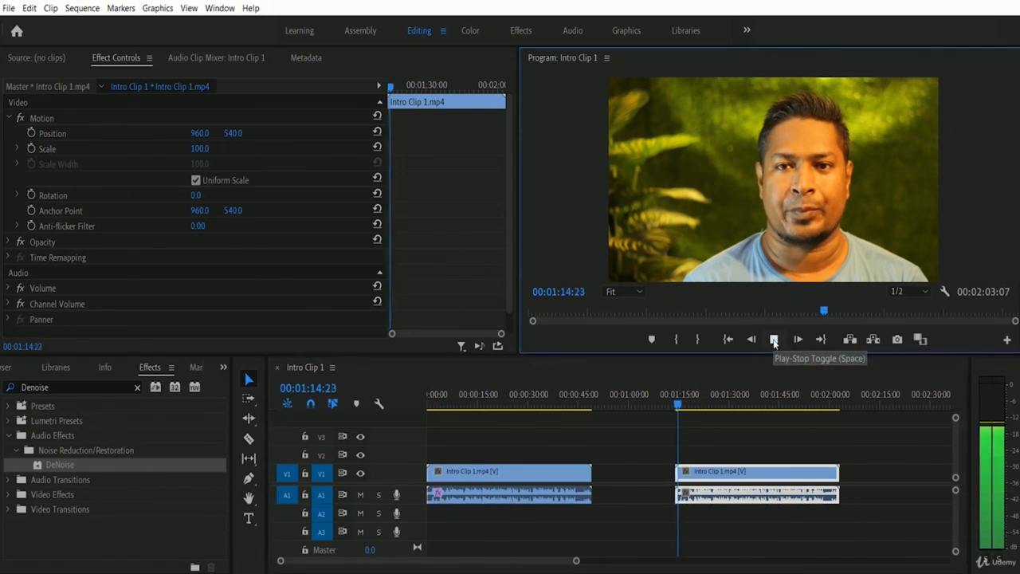
pyautogui.click(773, 339)
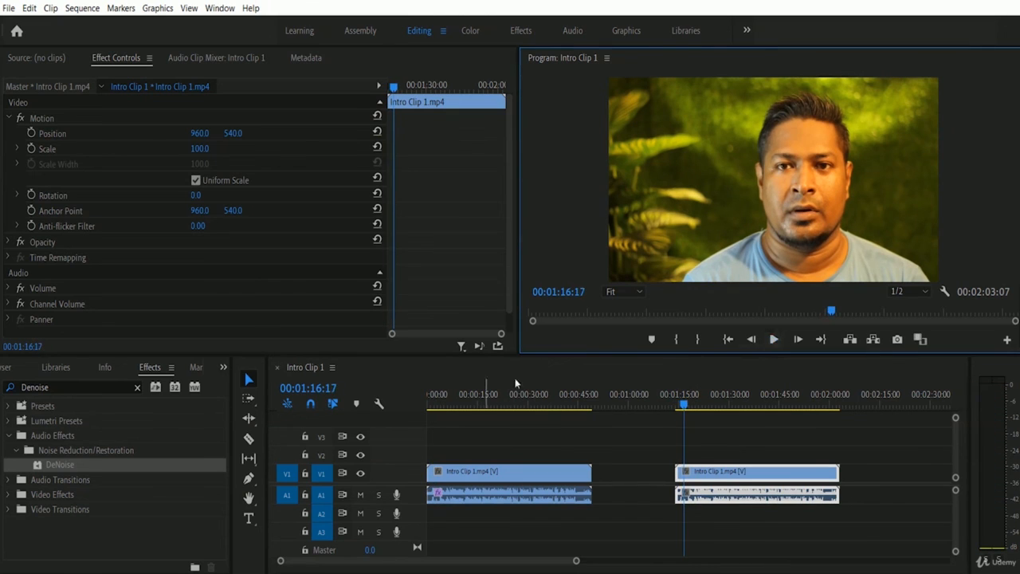
pyautogui.click(430, 406)
pyautogui.click(774, 339)
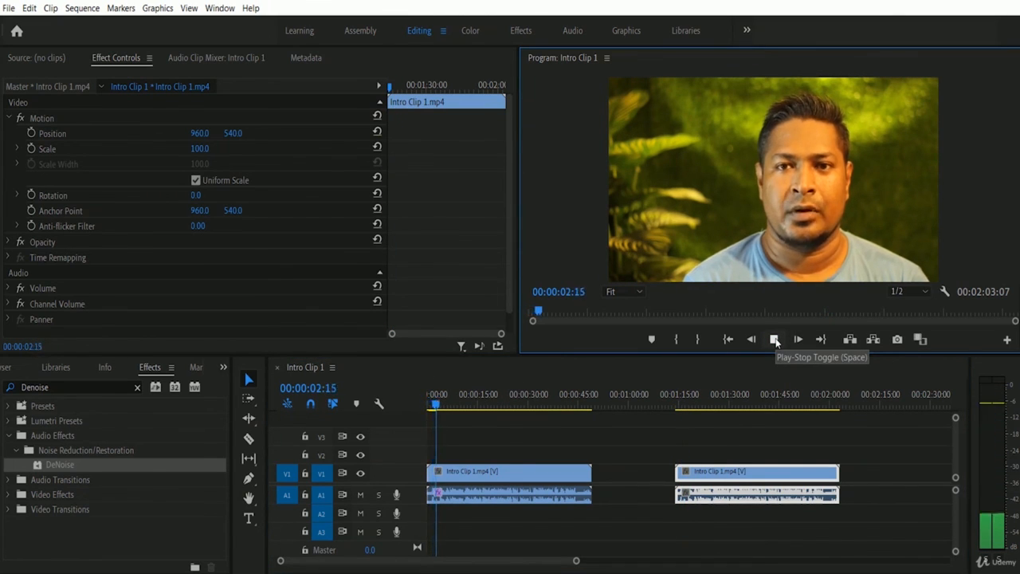
pyautogui.click(774, 339)
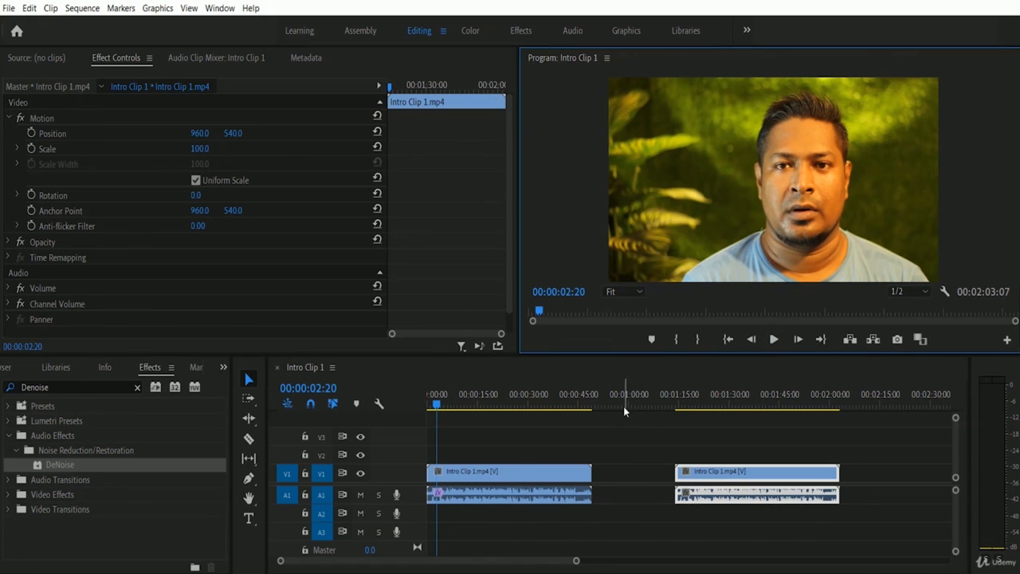